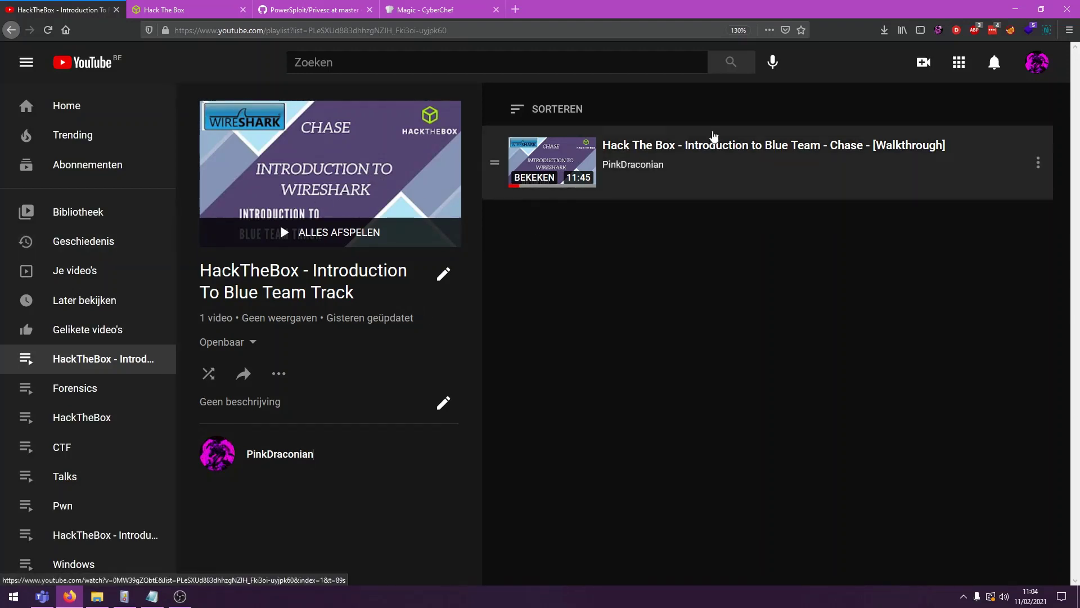
Switch to the Event Horizon challenge page in Hack The Box
key(ctrl+Tab)
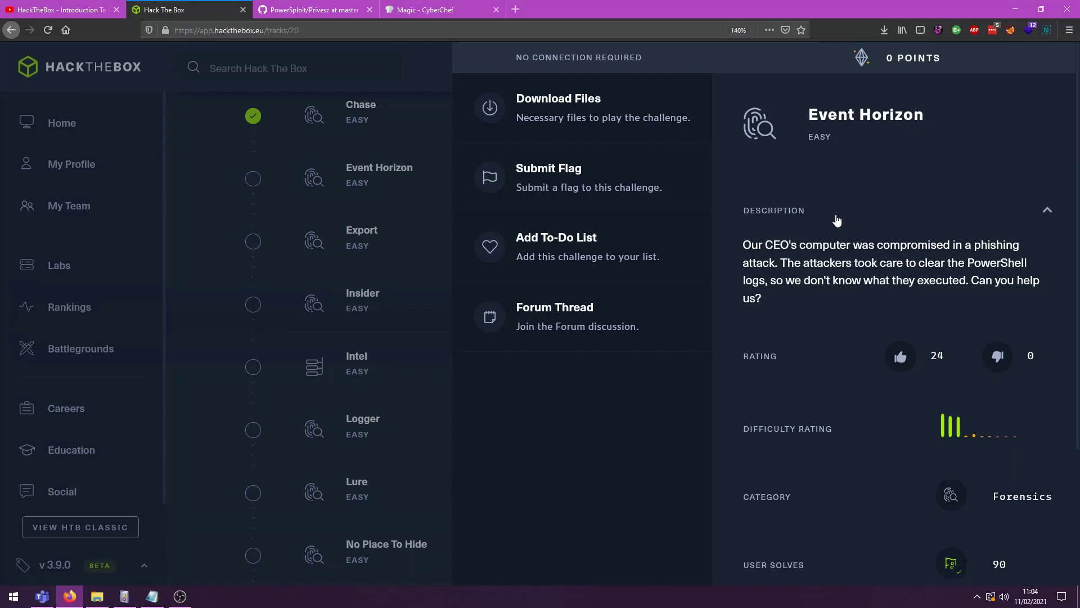
Look inside the TraceFormat folder, then go into the Event Horizon Logs folder
click(96, 596)
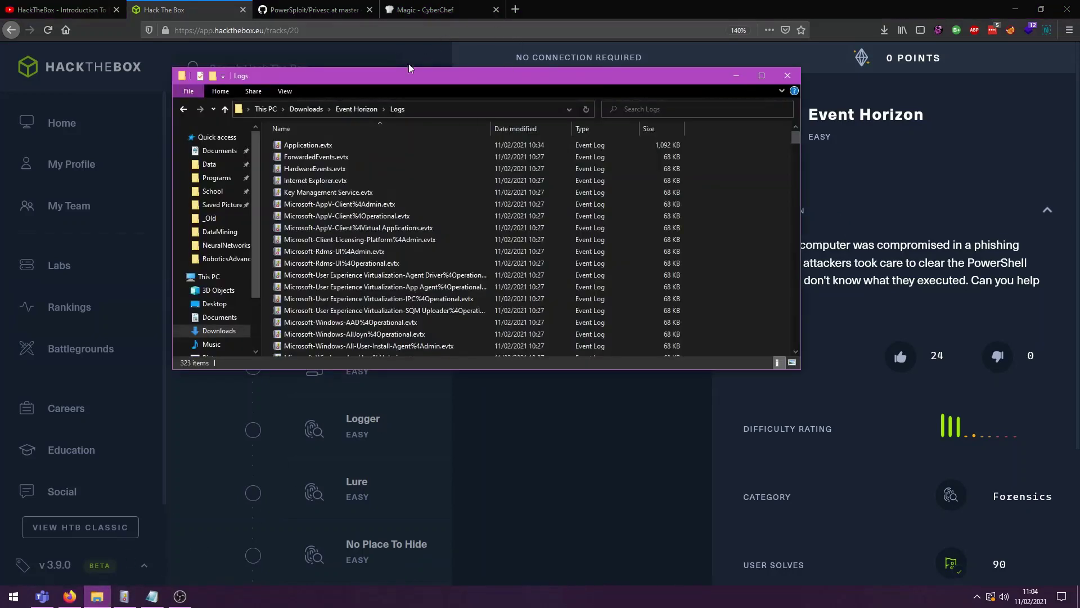
click(356, 108)
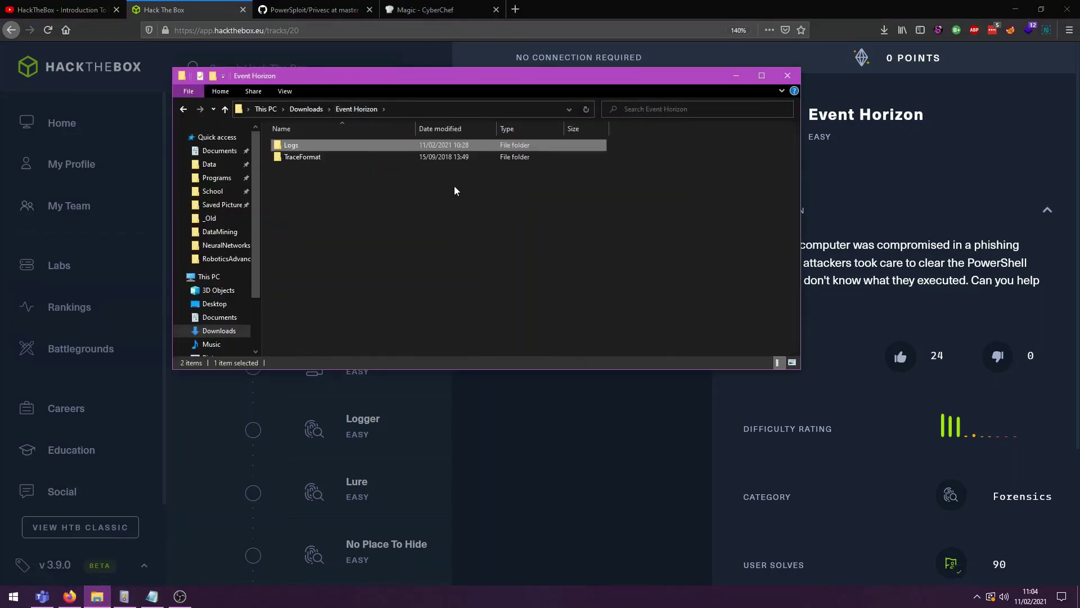
double_click(297, 159)
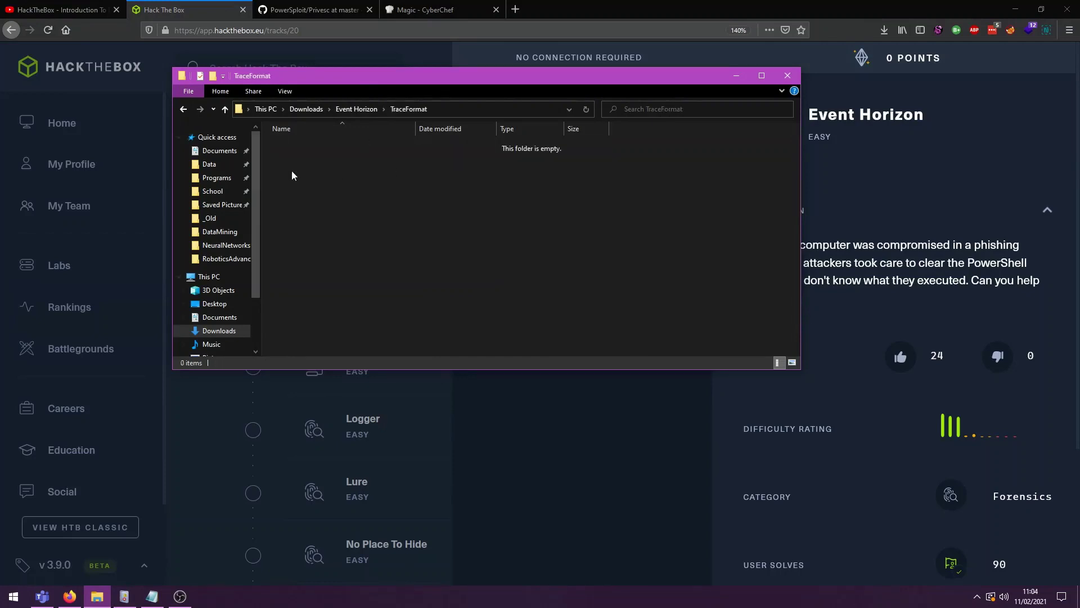
click(356, 109)
double_click(330, 148)
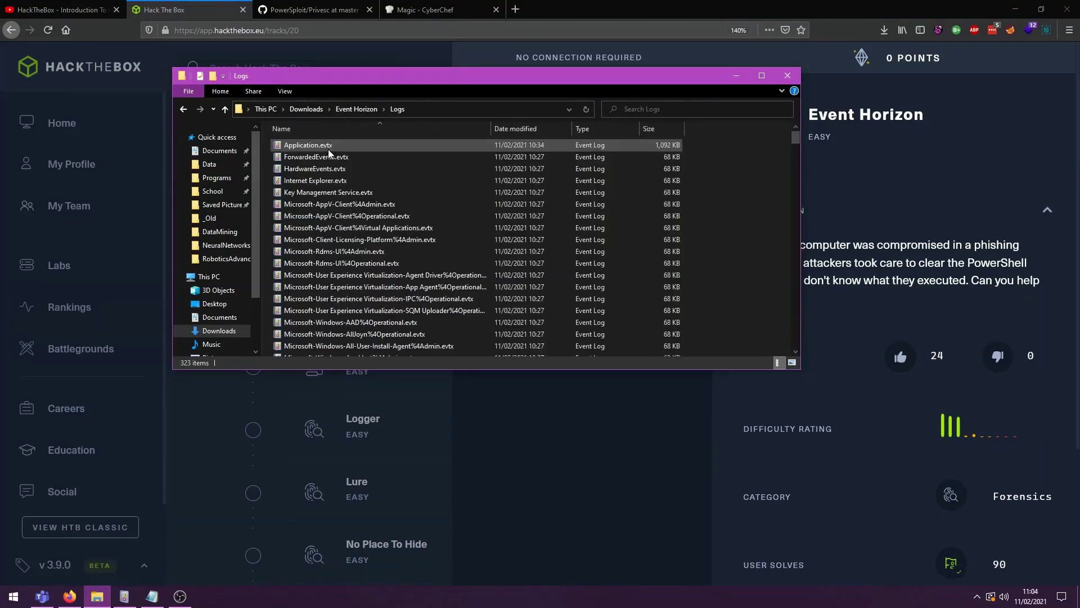
Browse the 323 .evtx log files listed in the Logs folder
scroll(438, 231, down, 5)
scroll(492, 243, up, 5)
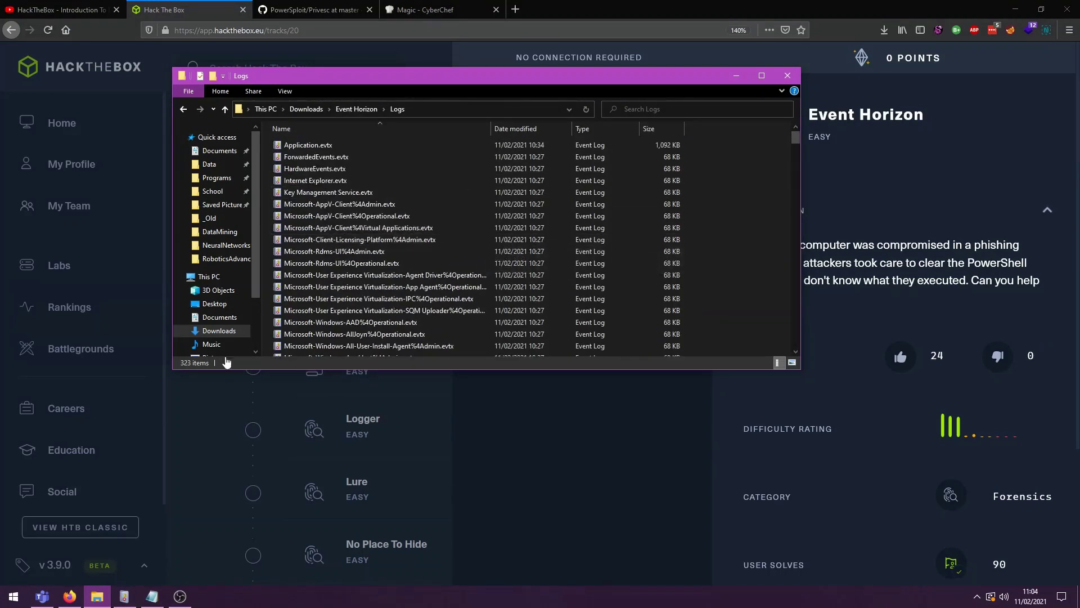
click(501, 239)
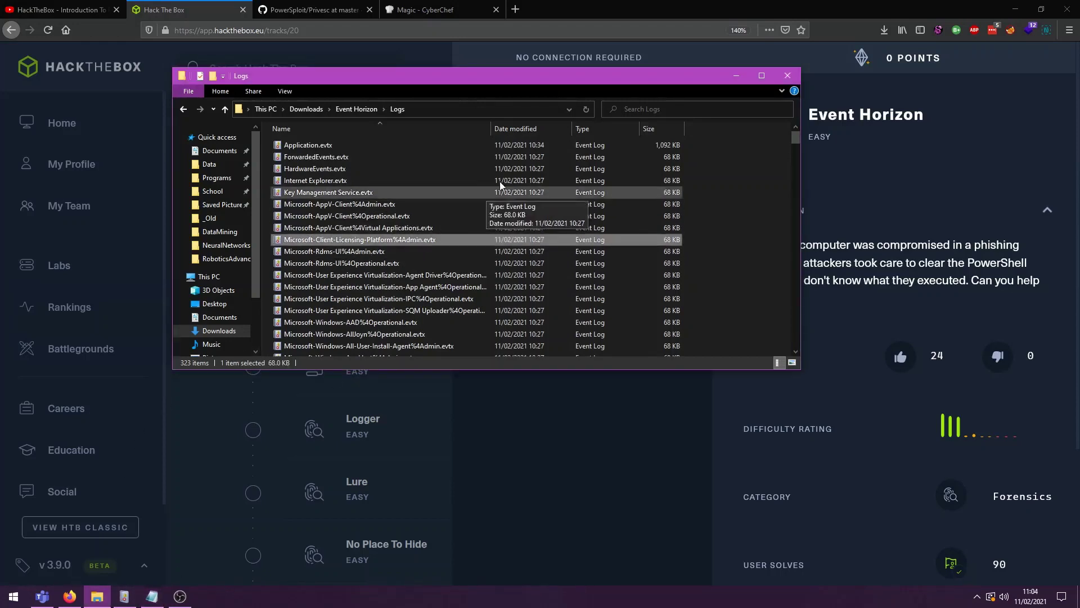
click(707, 223)
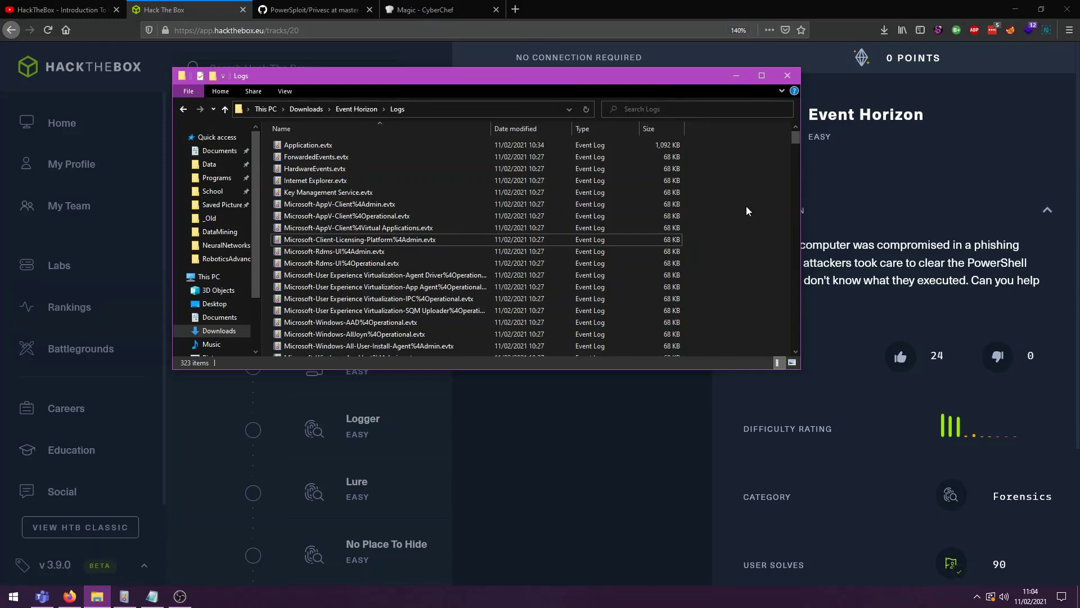
scroll(681, 217, down, 15)
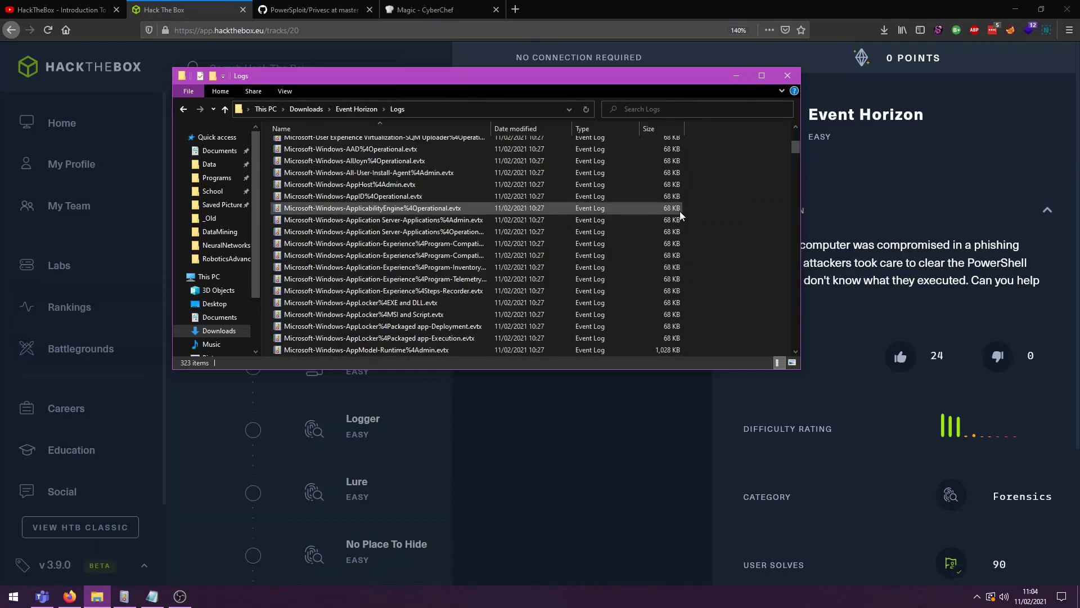
scroll(675, 211, down, 20)
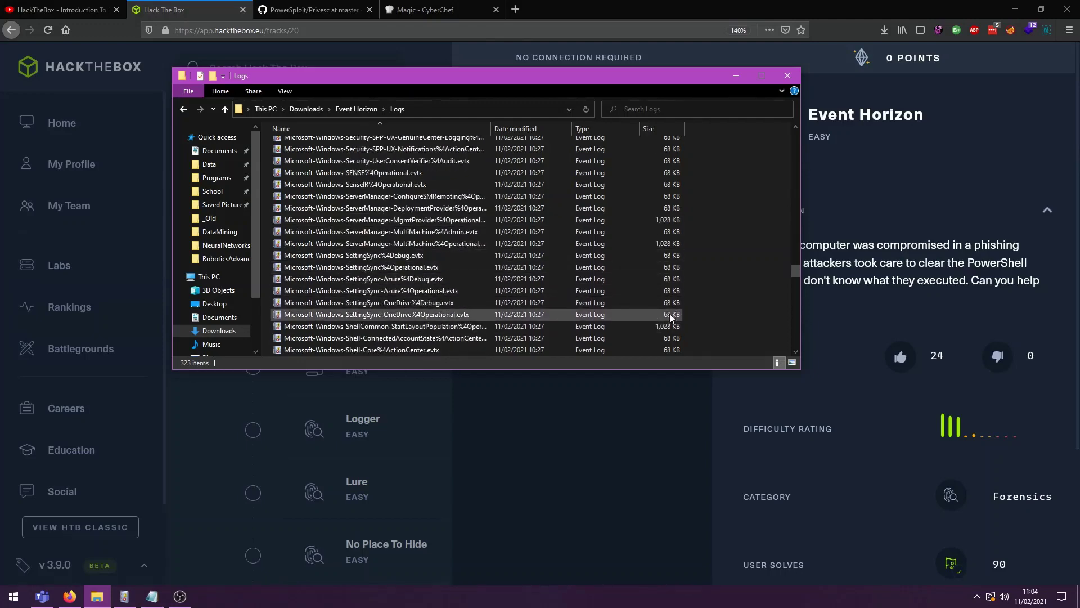
scroll(671, 316, up, 20)
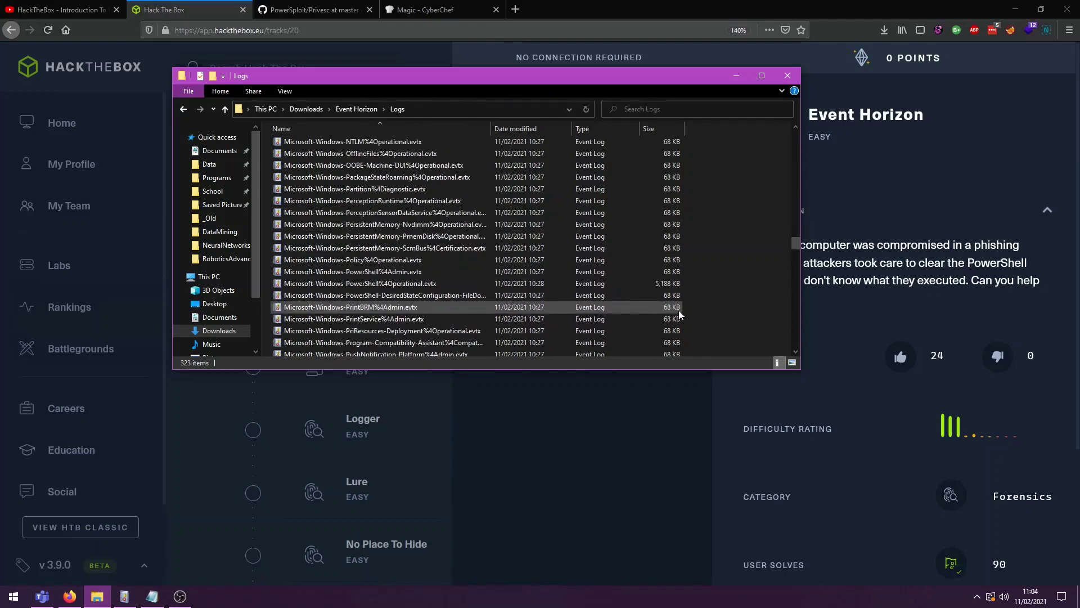
scroll(676, 302, up, 20)
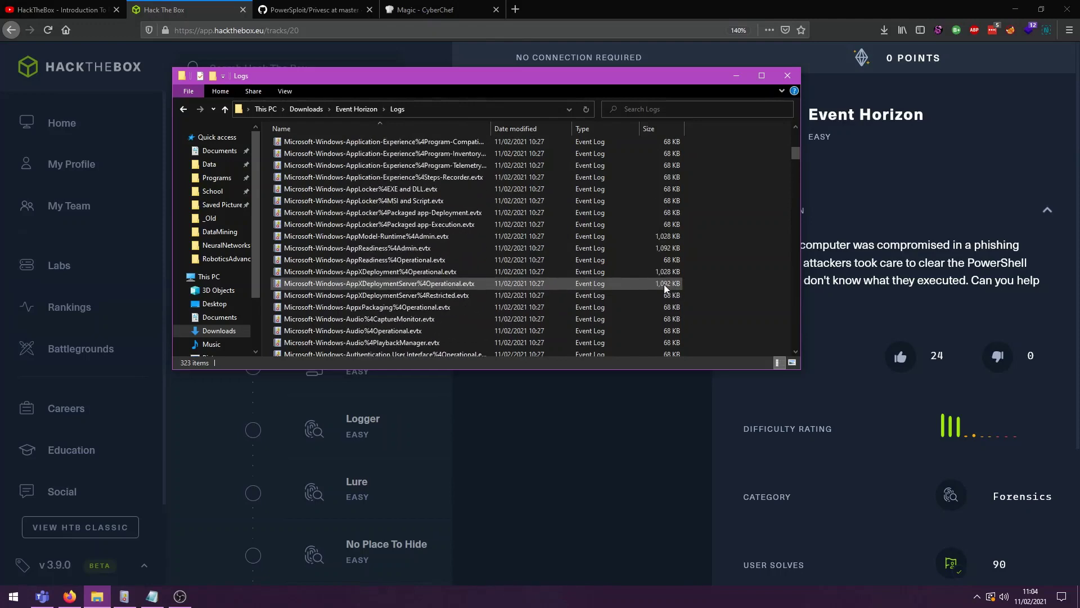
Sort the logs by size, largest first, and select Microsoft-Windows-PowerShell%4Operational.evtx
click(653, 126)
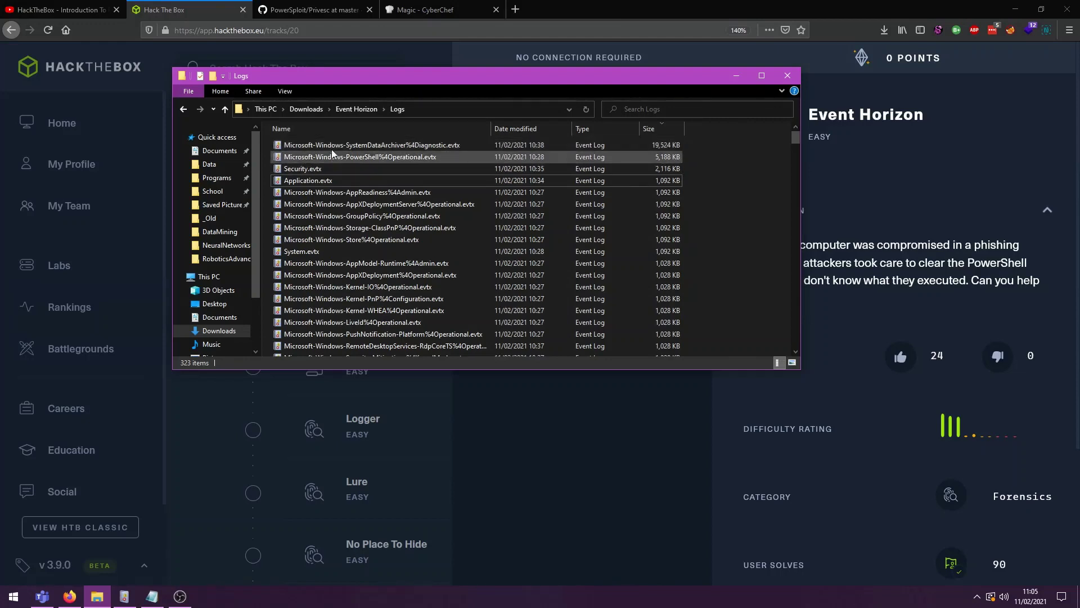
click(363, 147)
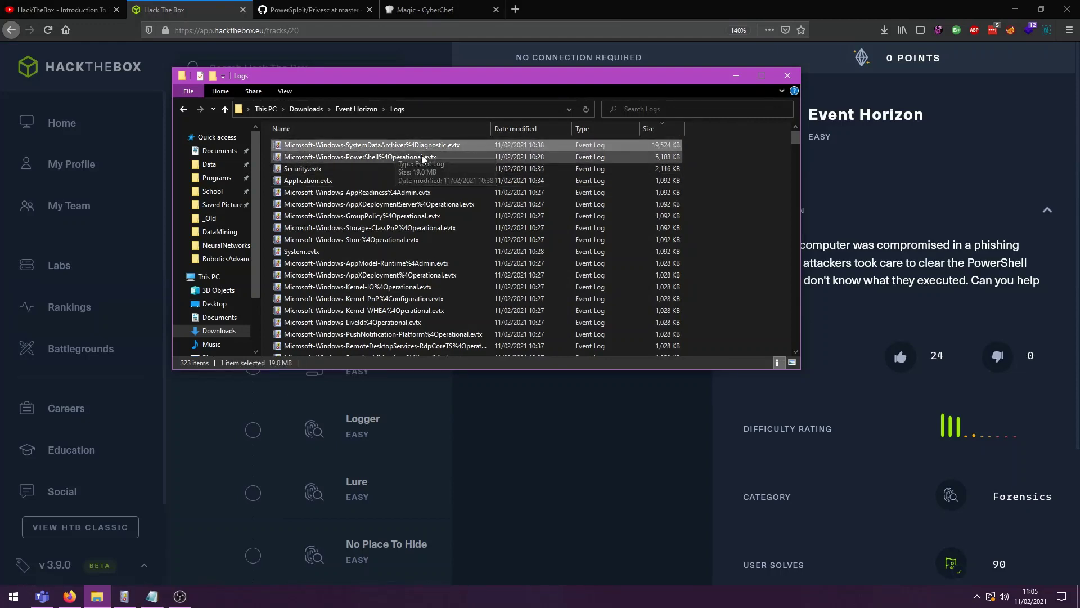
click(355, 159)
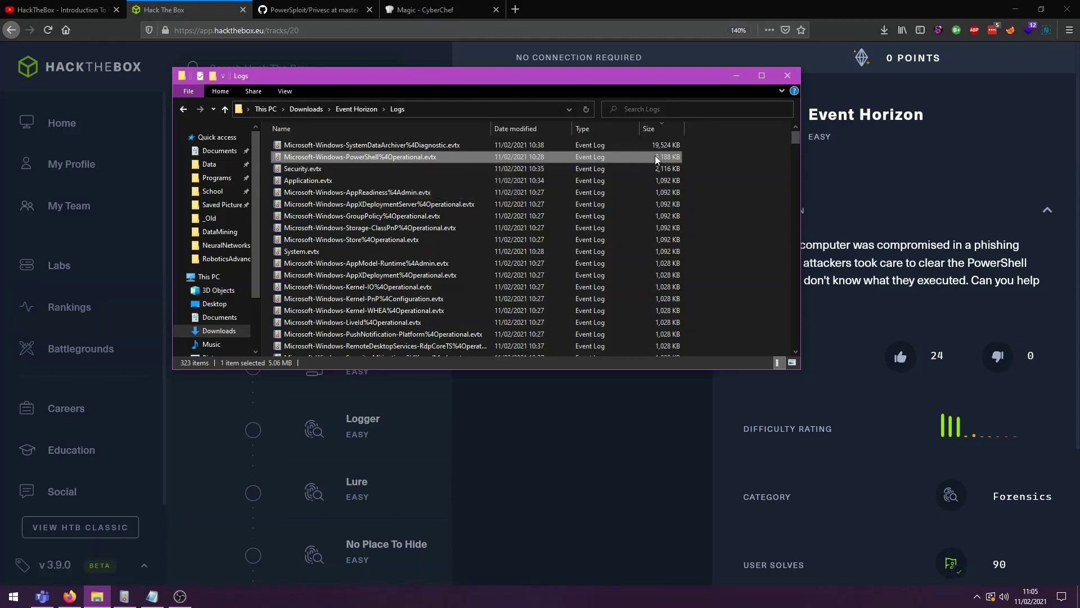
Recheck the challenge description, then show the PowerShell Operational log's 149 events in Event Viewer
click(952, 262)
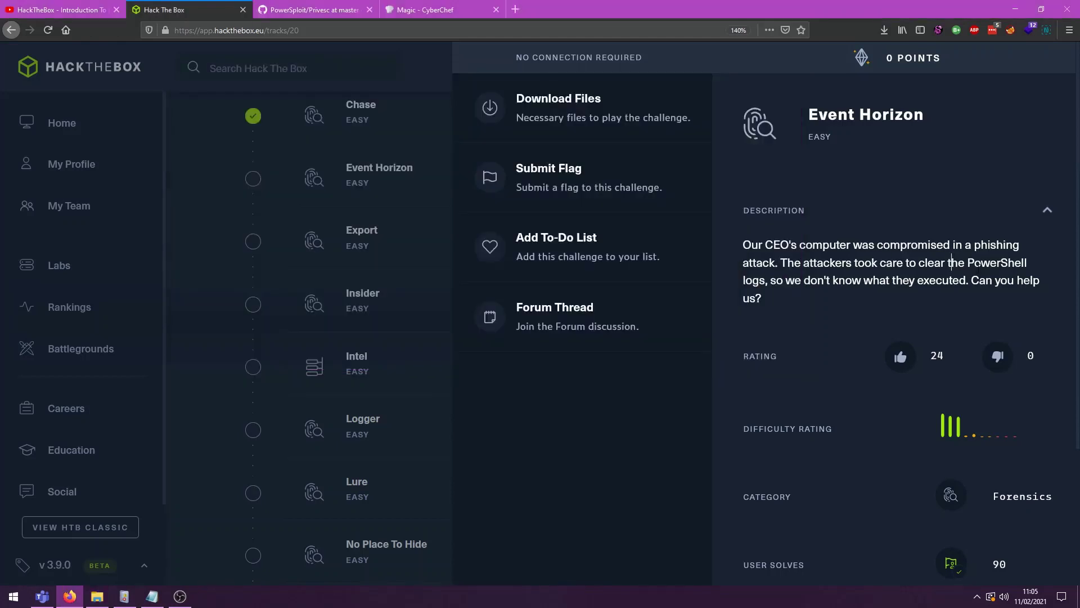
click(152, 597)
click(158, 598)
click(97, 597)
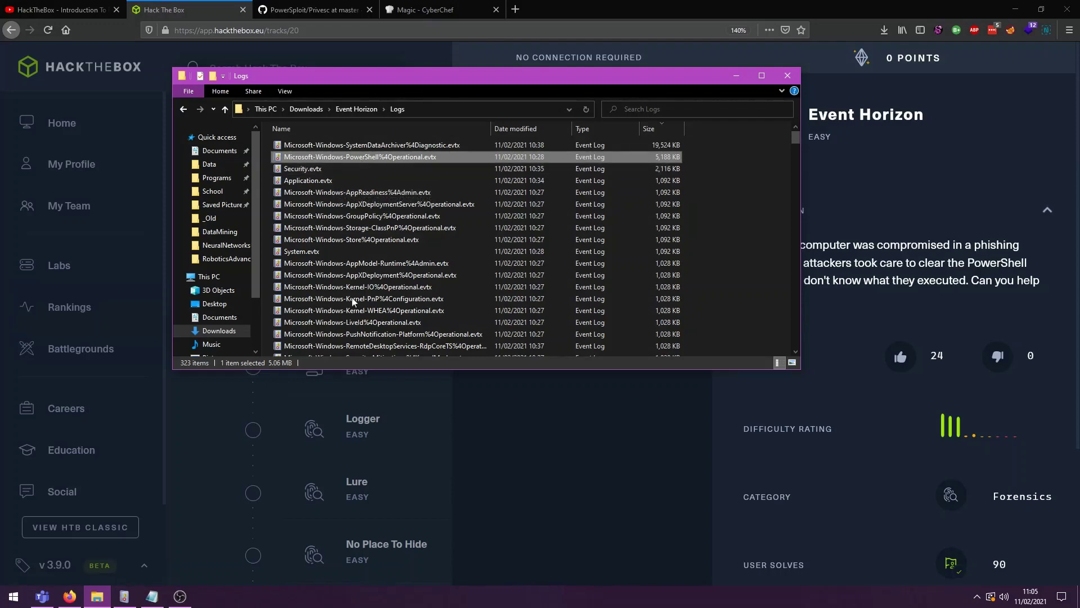
click(124, 596)
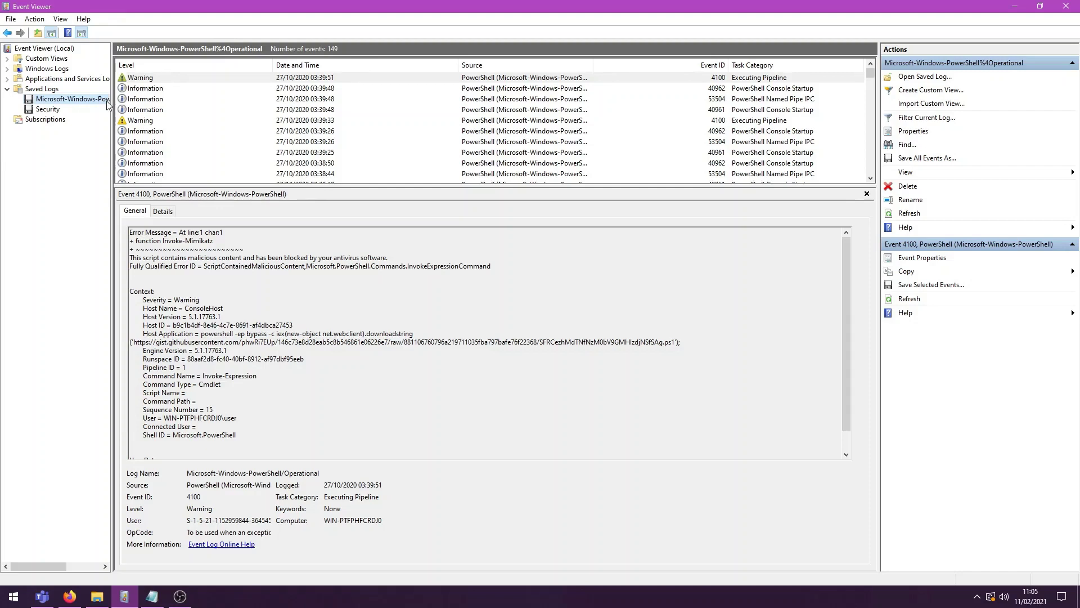
Open the first Warning 4100 event and enlarge its blocked Invoke-Mimikatz message text
click(178, 80)
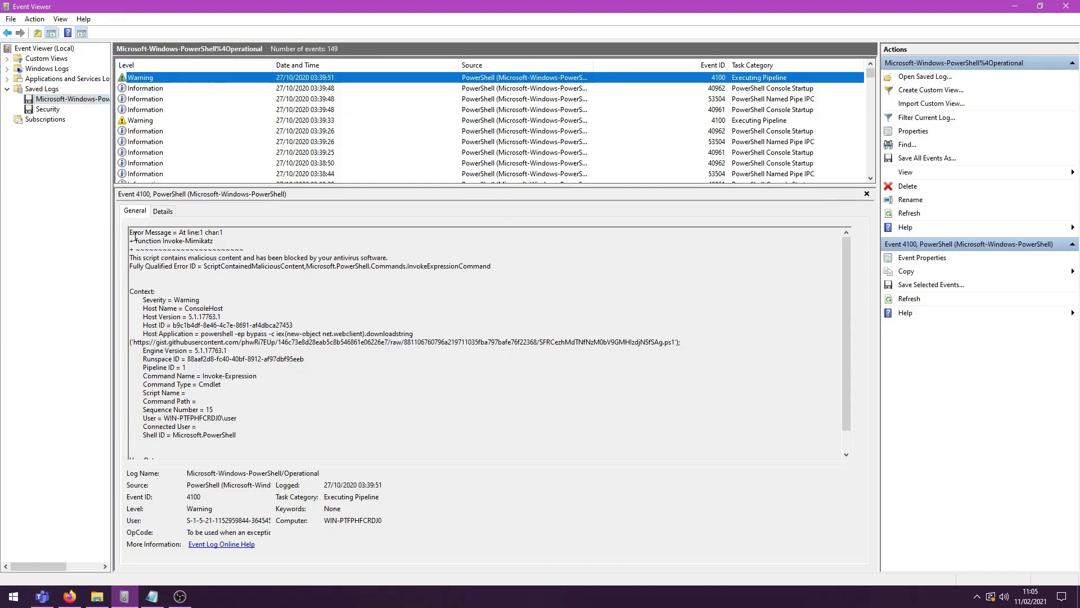
click(224, 272)
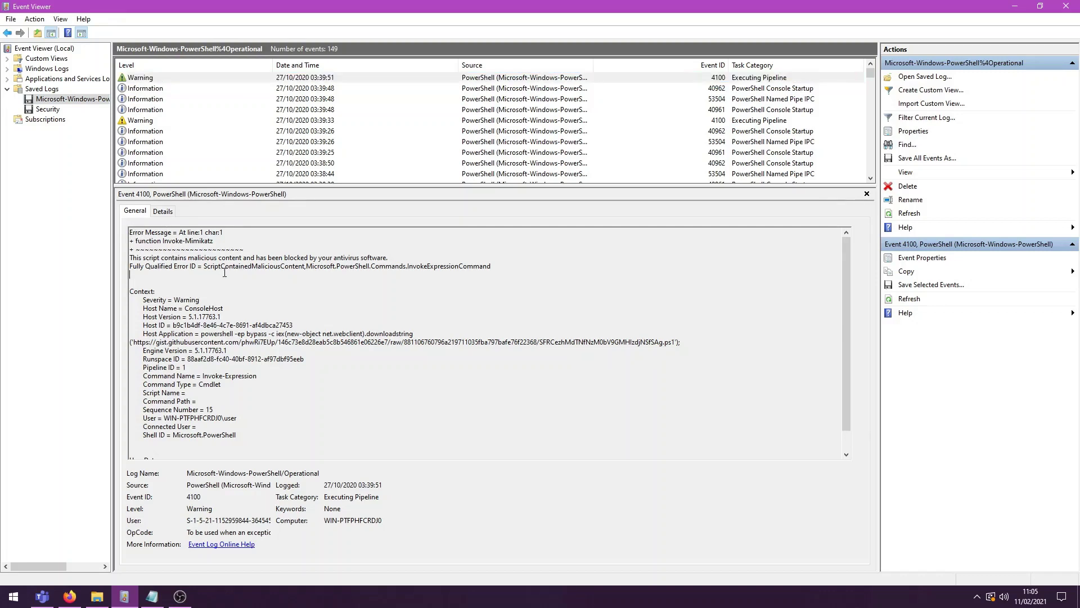
scroll(237, 272, up, 5)
scroll(145, 237, up, 1)
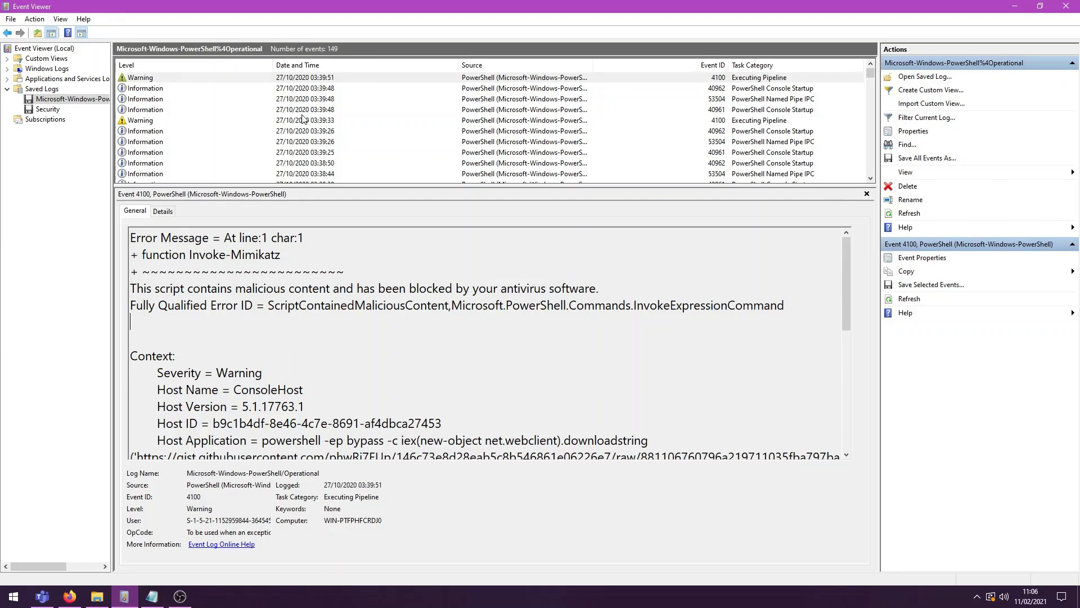
Check the 40962, 53504 and 40961 events, then return to the 4100 warning
click(235, 89)
click(240, 99)
click(244, 110)
scroll(274, 128, down, 1)
scroll(264, 121, up, 1)
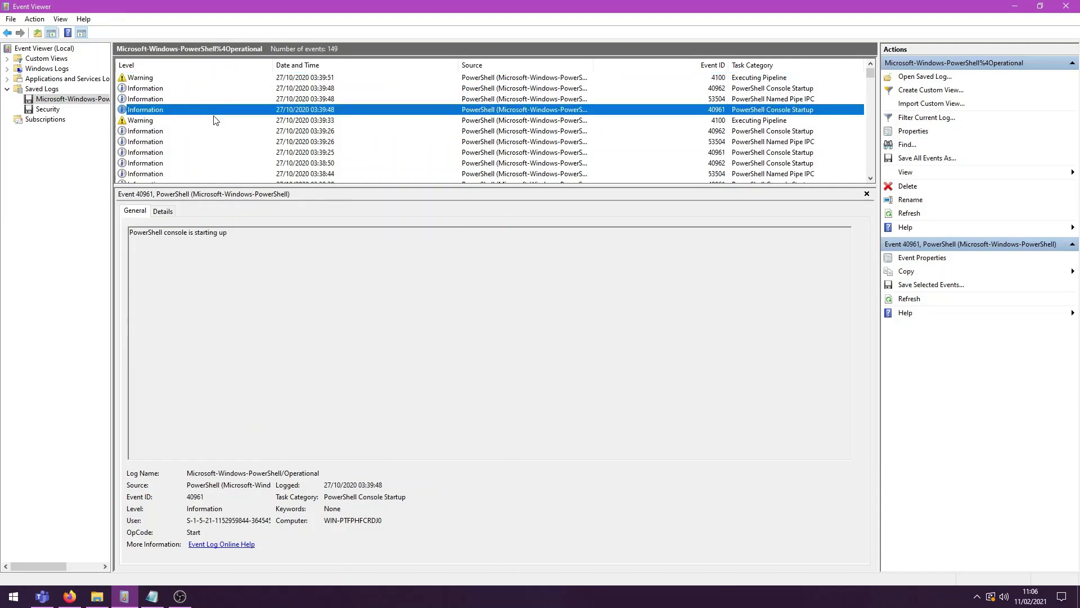
click(164, 80)
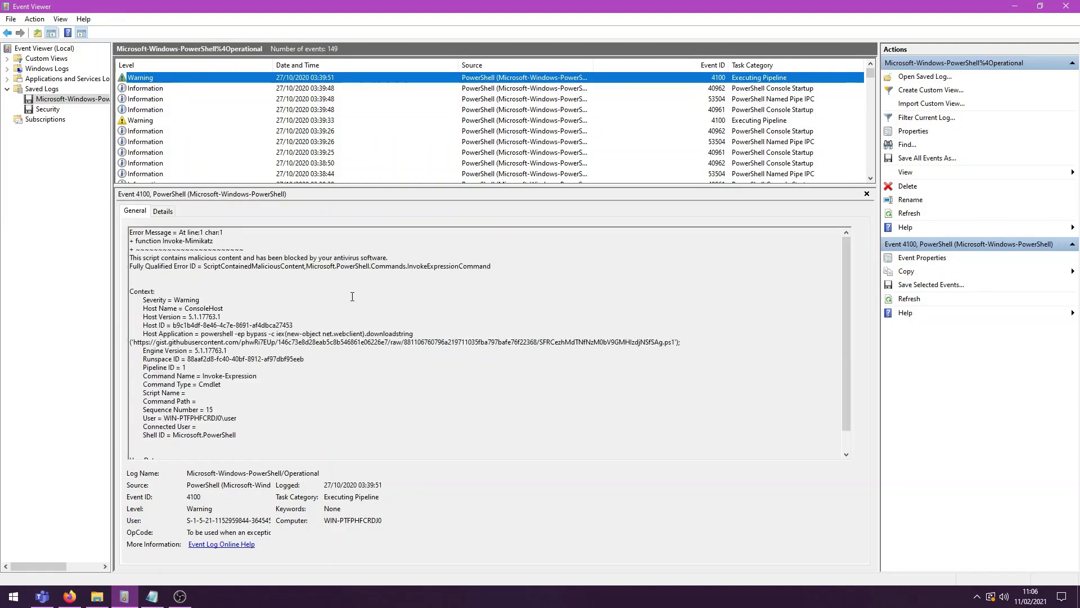
Compare the neighbouring 40961, 40962, 53504 and 4100 events one by one
click(251, 110)
click(248, 89)
click(248, 99)
click(249, 111)
click(251, 151)
click(246, 173)
scroll(245, 172, down, 2)
click(242, 151)
click(239, 131)
click(243, 112)
click(237, 142)
click(236, 152)
click(231, 130)
click(217, 142)
click(194, 110)
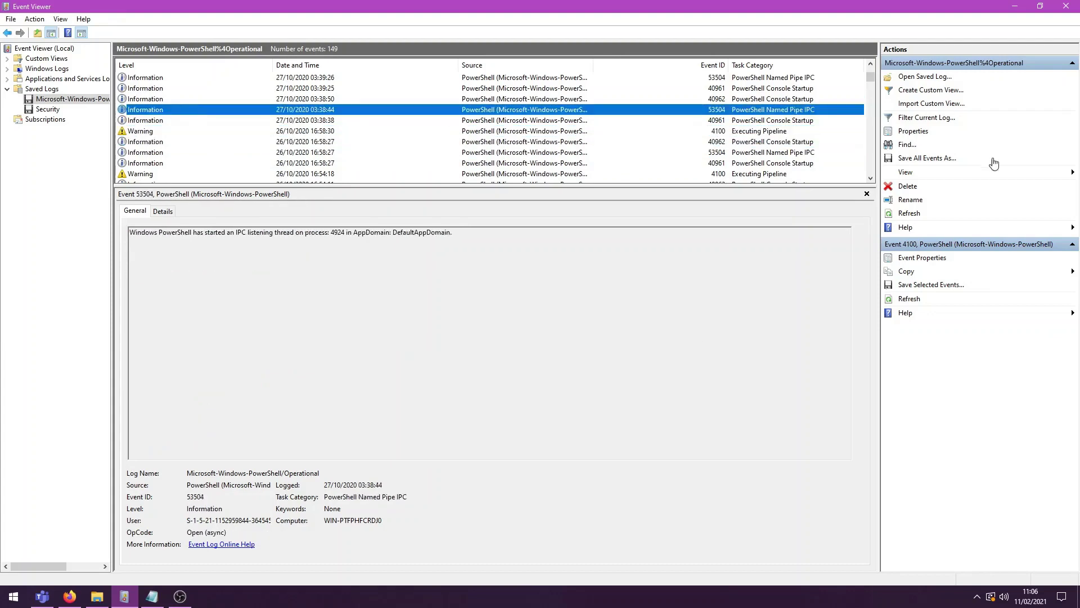
Filter the PowerShell log to Critical, Error and Warning levels, leaving 87 events
click(936, 119)
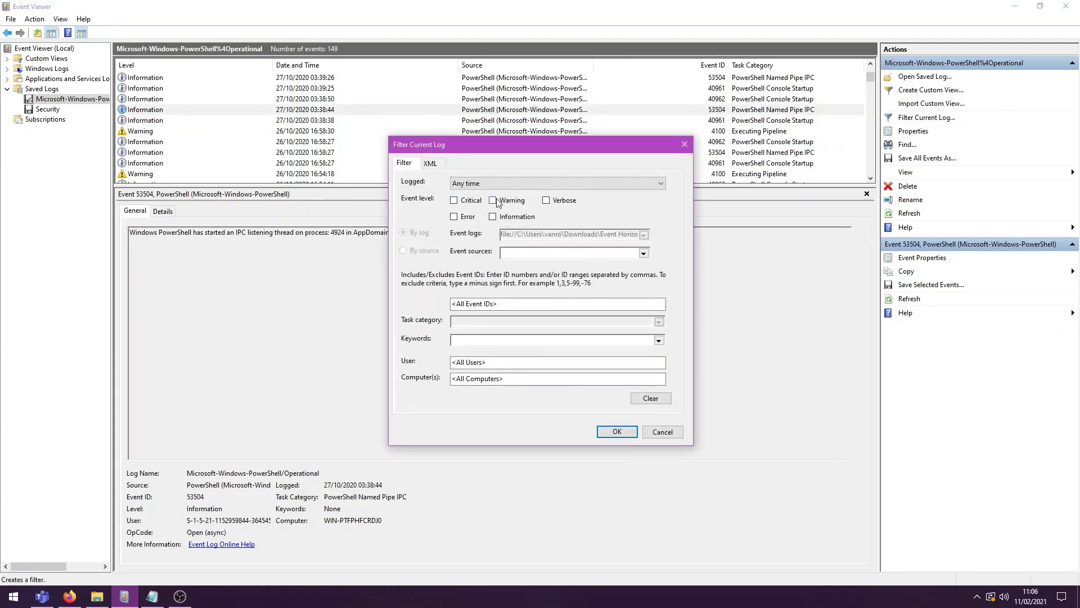
click(472, 220)
click(496, 203)
click(464, 202)
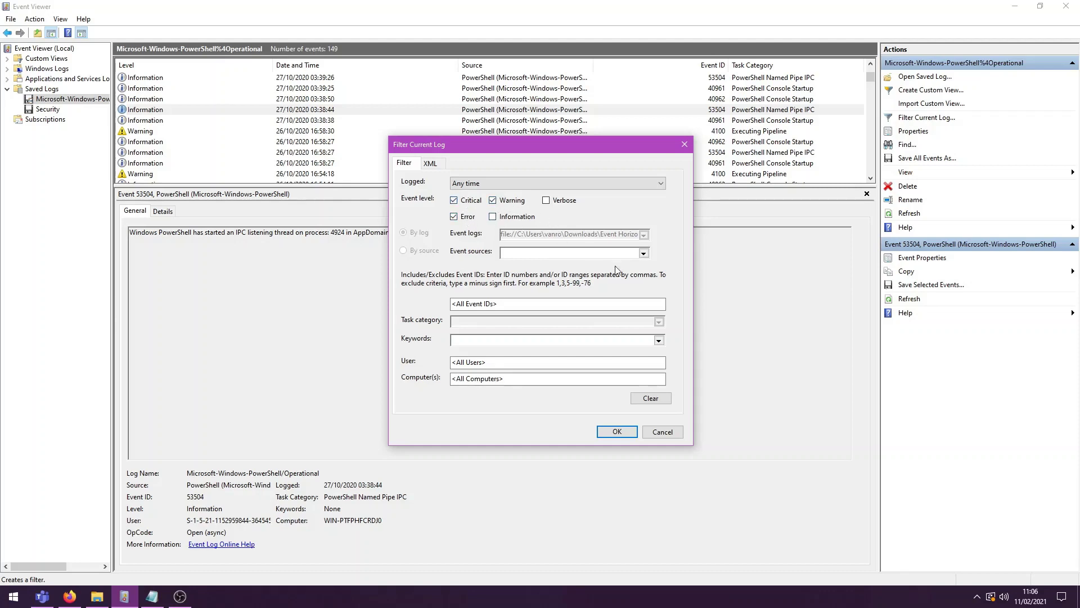
click(619, 431)
Open the oldest 4104 remote-command event and highlight PowerUp in its script text
scroll(260, 130, down, 10)
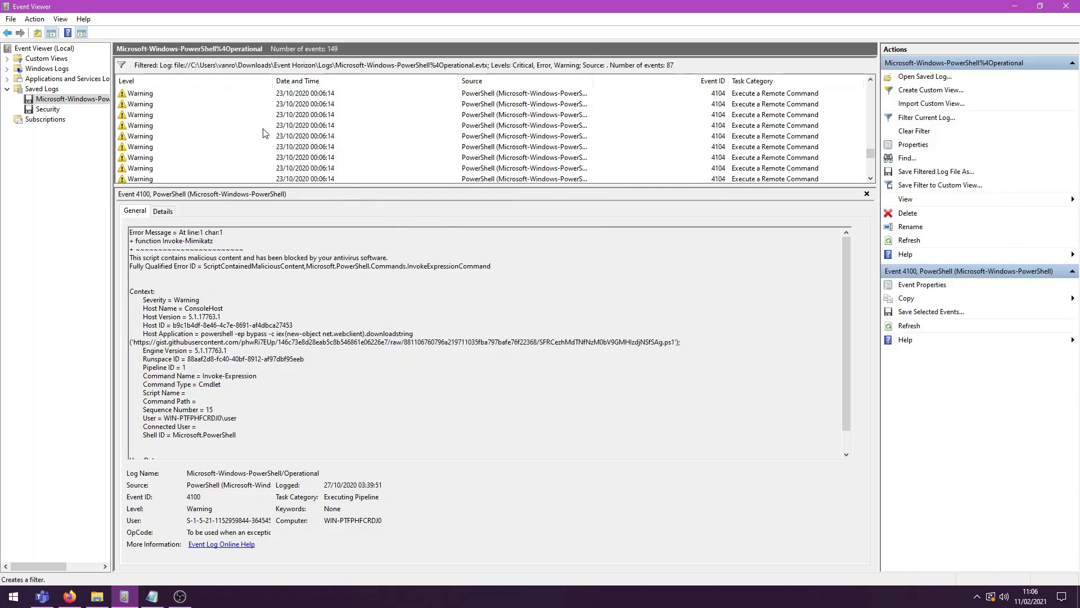
scroll(262, 131, up, 5)
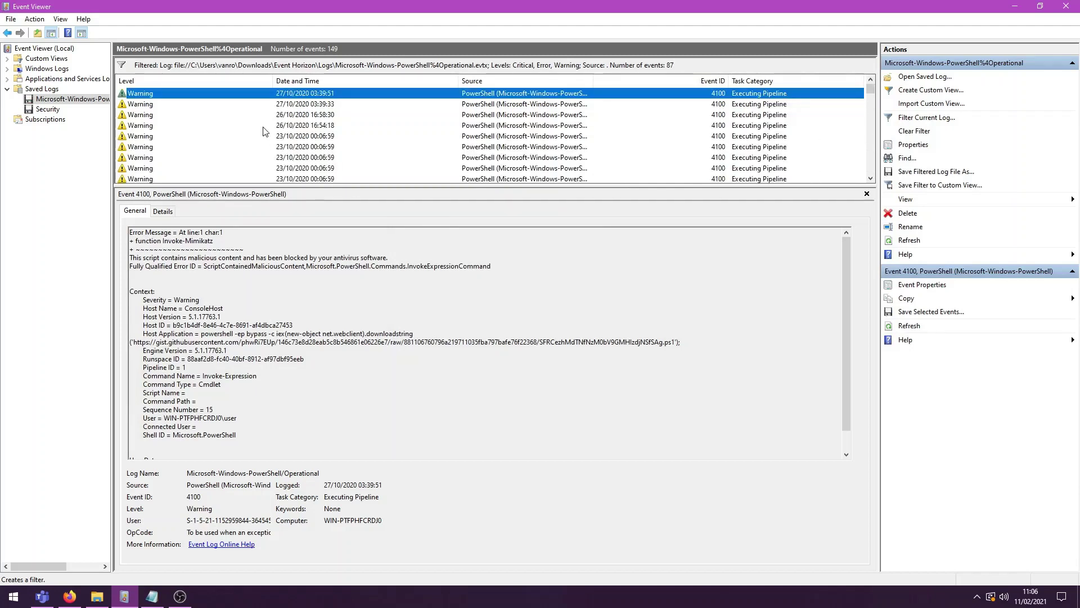
scroll(260, 129, down, 10)
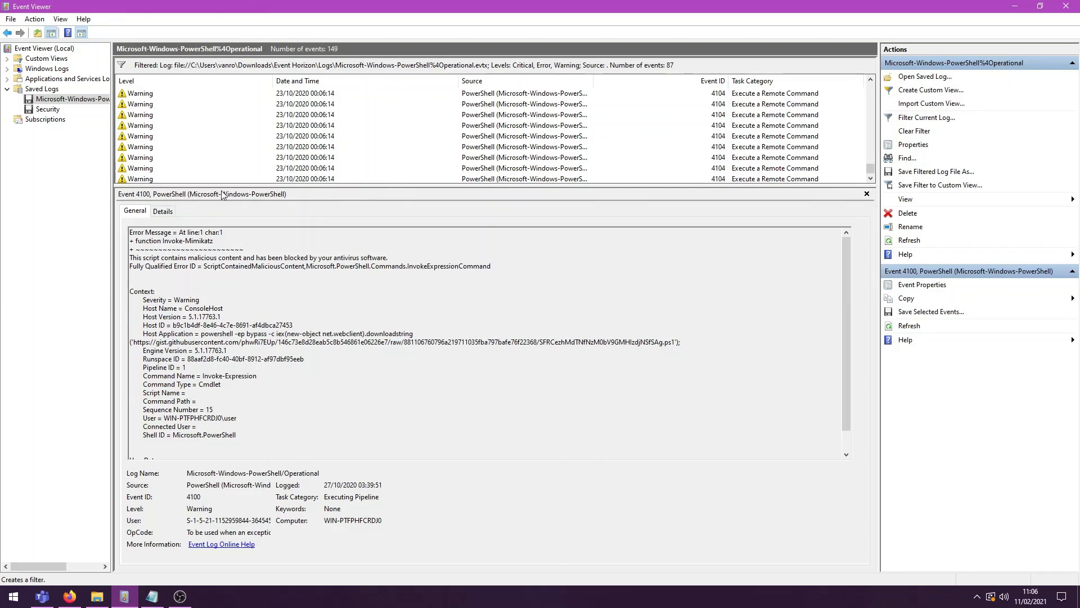
click(285, 178)
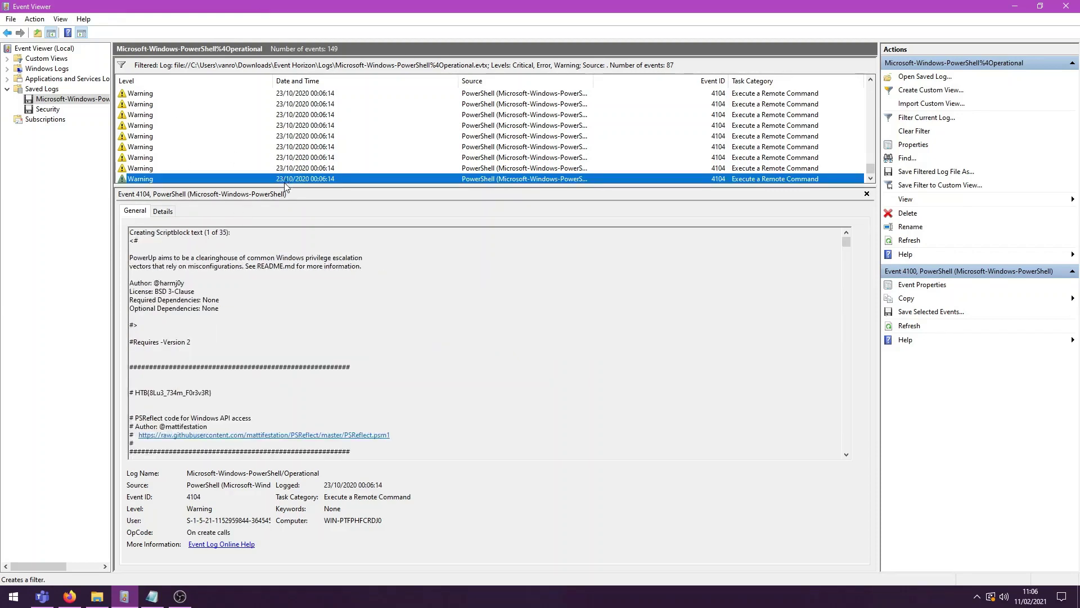
double_click(144, 260)
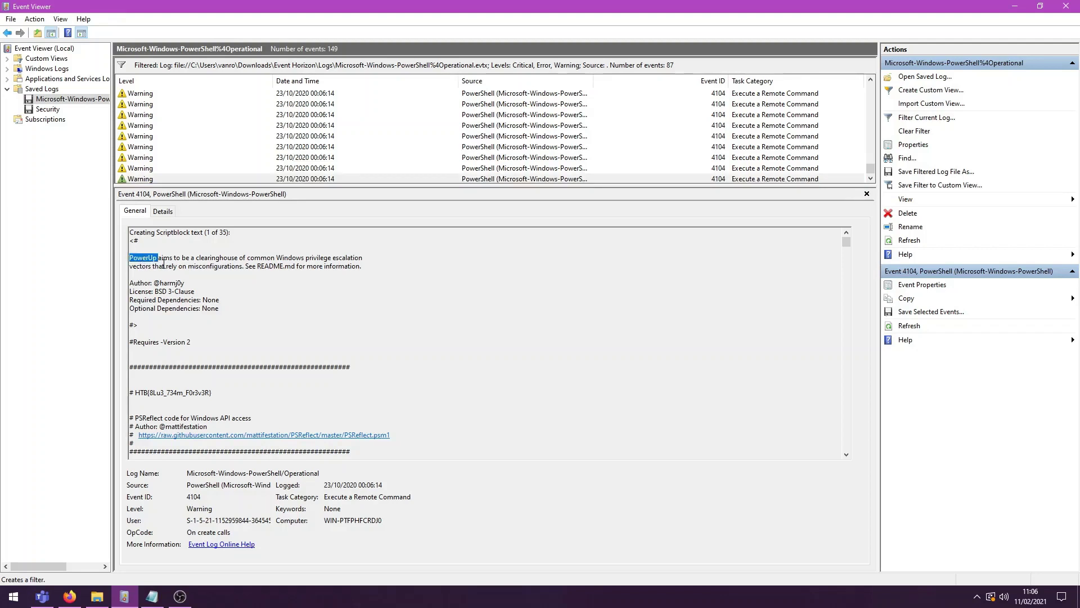
Examine the scriptblock header, part 1 of 35, and highlight PowerUp again
scroll(163, 261, down, 1)
scroll(163, 262, up, 1)
drag(166, 230, 203, 232)
click(216, 233)
double_click(216, 233)
scroll(209, 141, up, 3)
scroll(210, 143, down, 3)
double_click(156, 259)
scroll(287, 315, up, 5)
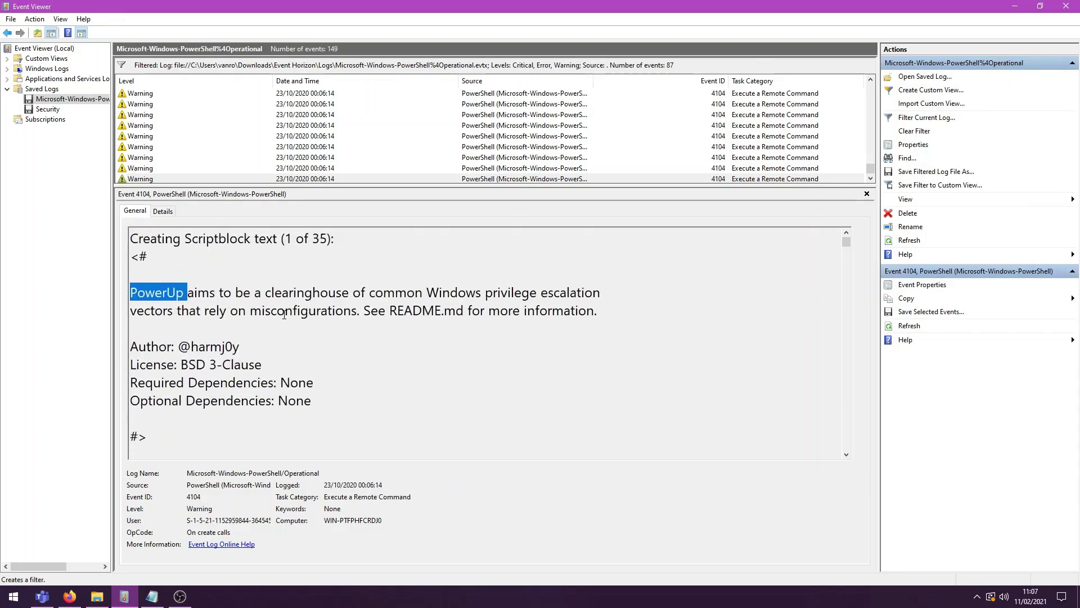
scroll(284, 315, down, 1)
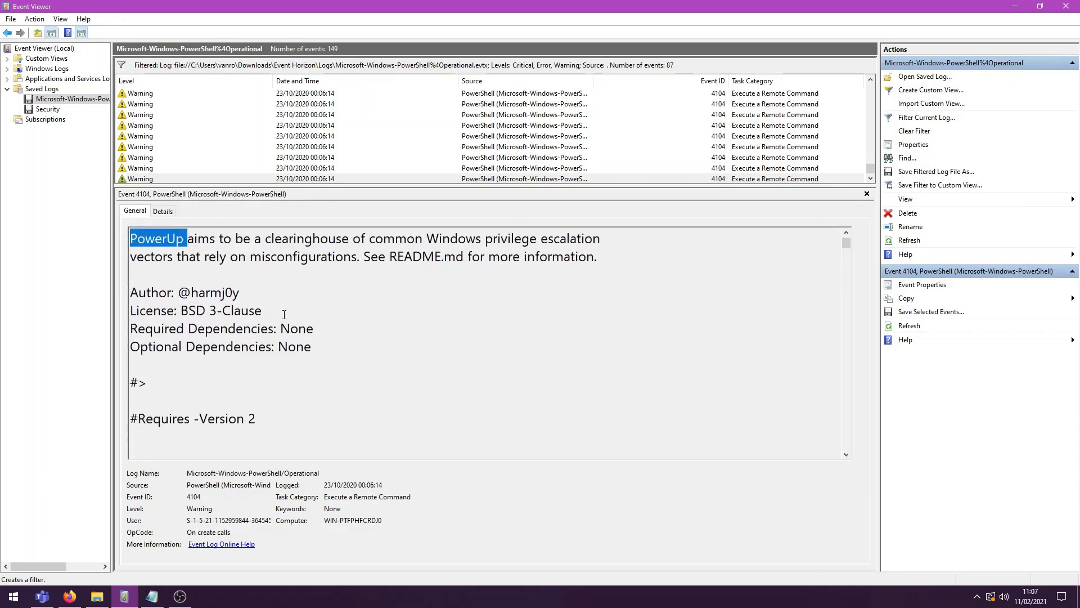
scroll(284, 315, up, 1)
double_click(189, 287)
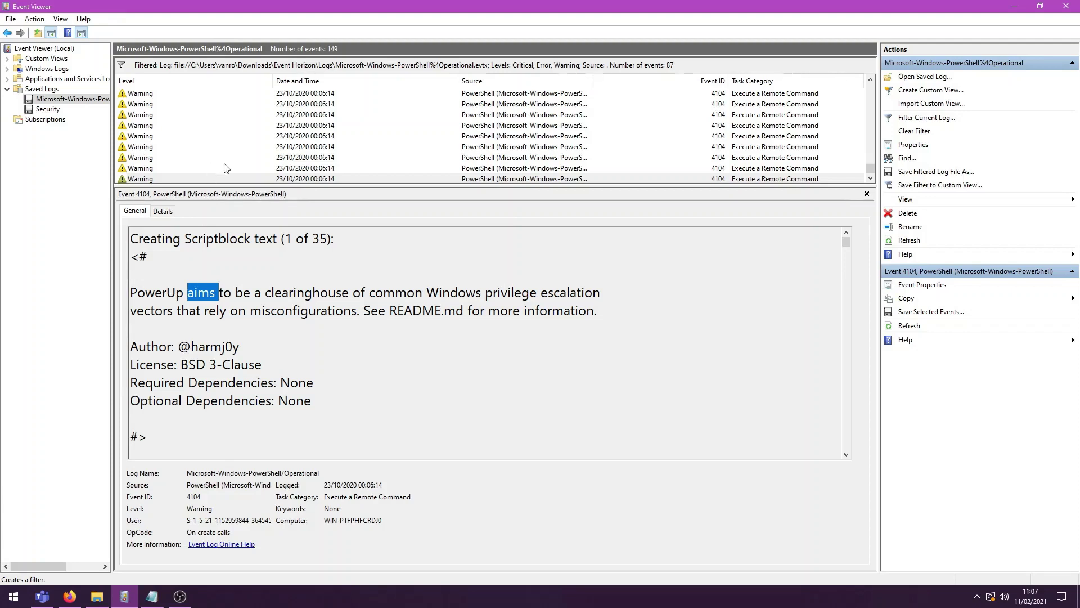
click(246, 310)
scroll(348, 281, down, 5)
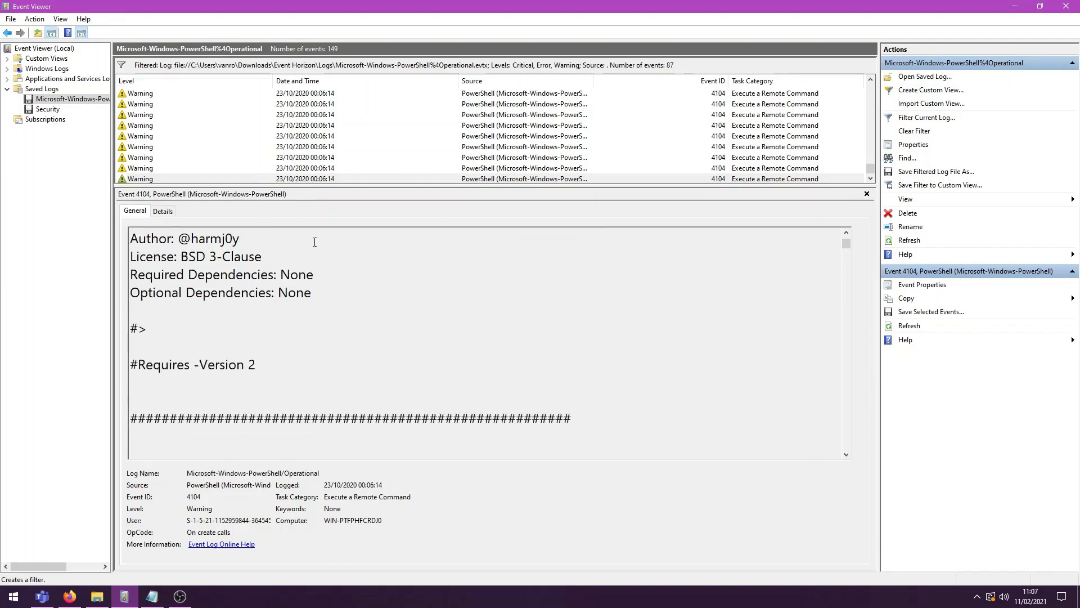
drag(296, 314, 143, 312)
click(305, 304)
drag(306, 312, 142, 312)
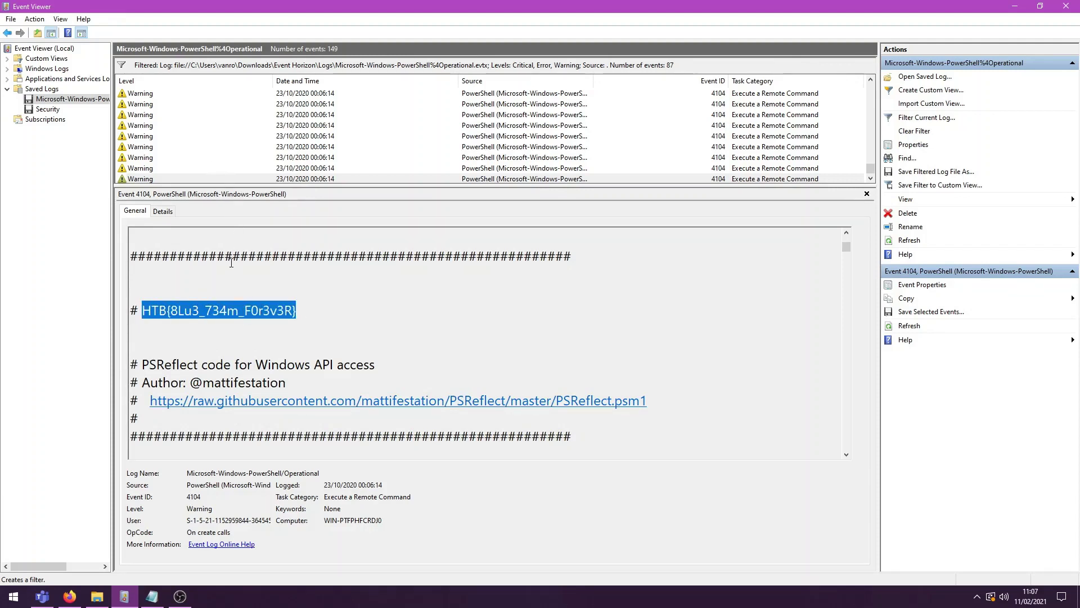
scroll(231, 263, up, 5)
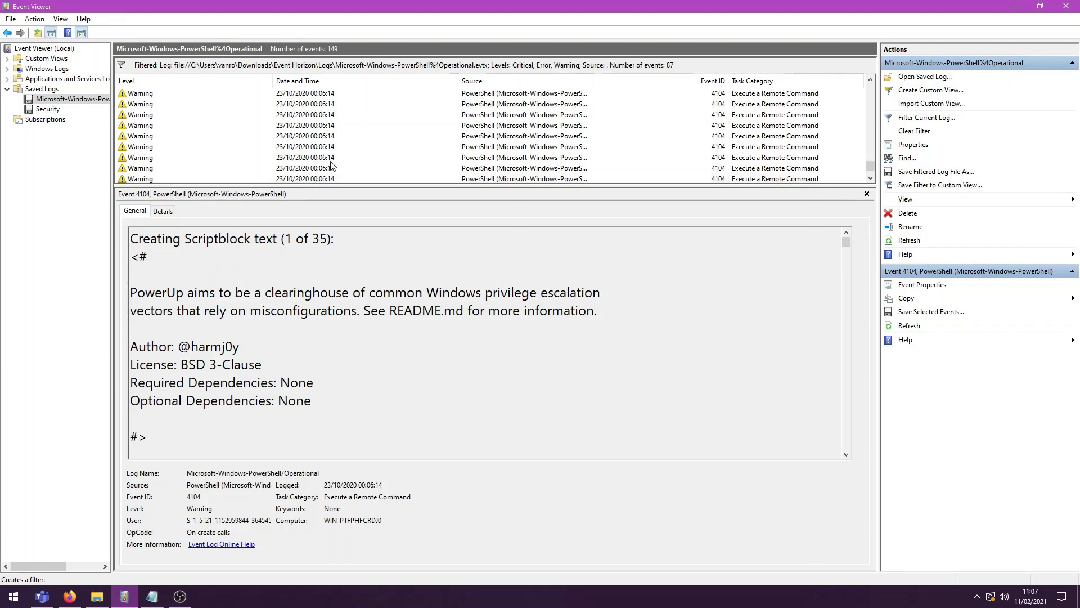
Go from the 00:06:50 event to the 00:06:59 4100 pipeline warning running Invoke-AllChecks
scroll(332, 166, up, 3)
click(330, 127)
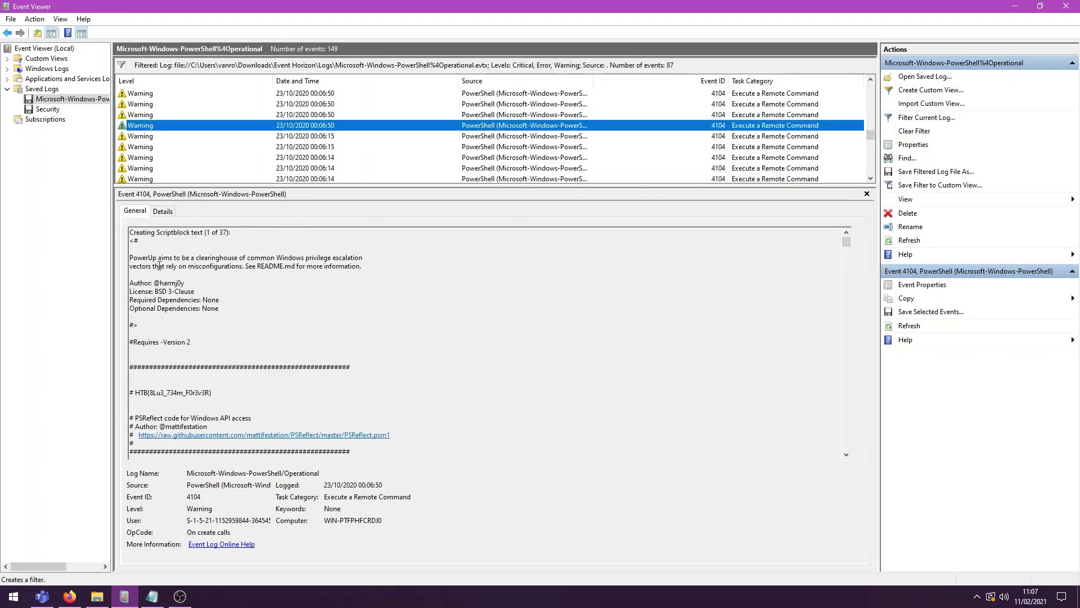
scroll(325, 157, up, 2)
scroll(325, 157, up, 1)
click(327, 117)
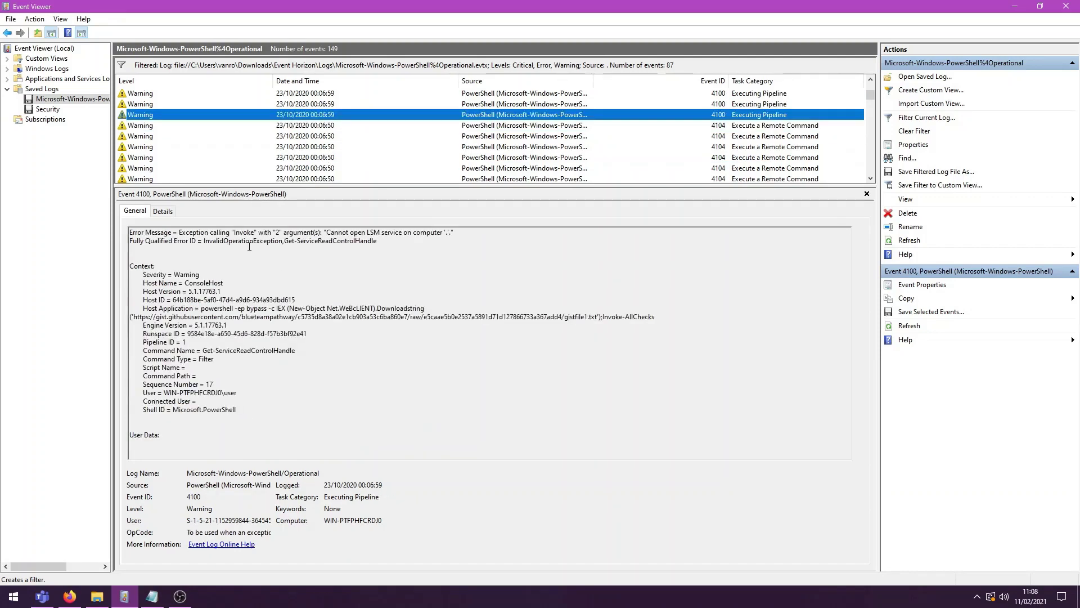
scroll(274, 257, up, 3)
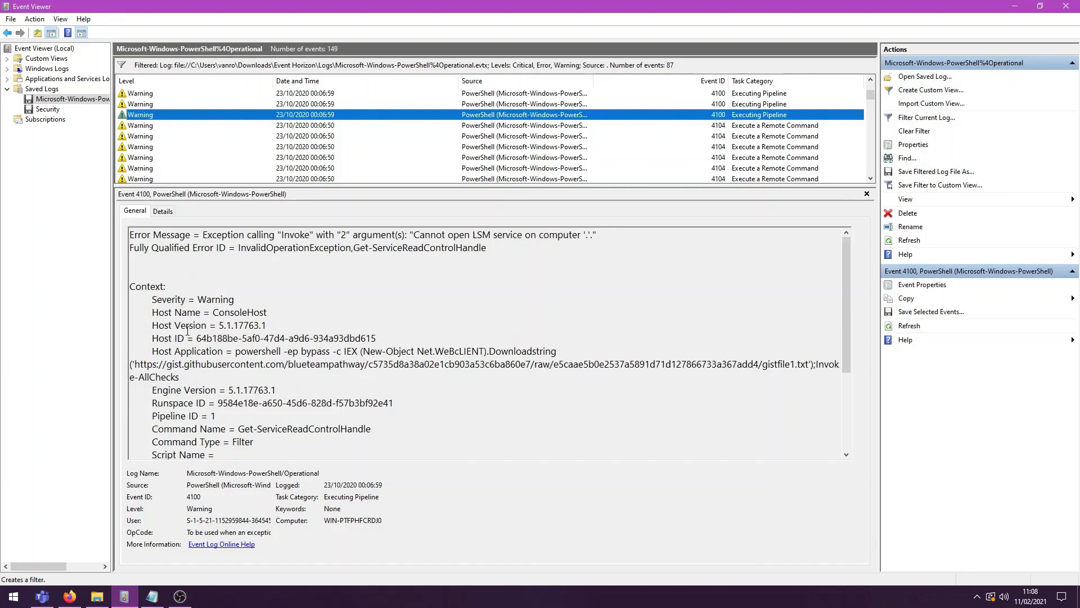
drag(152, 351, 214, 352)
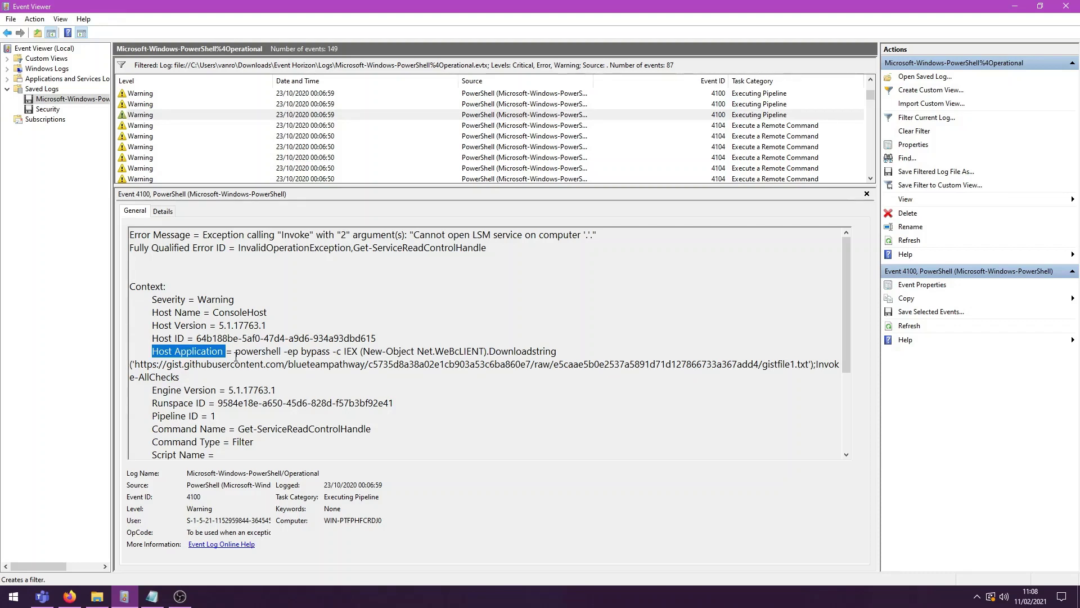
drag(236, 354, 283, 353)
double_click(292, 351)
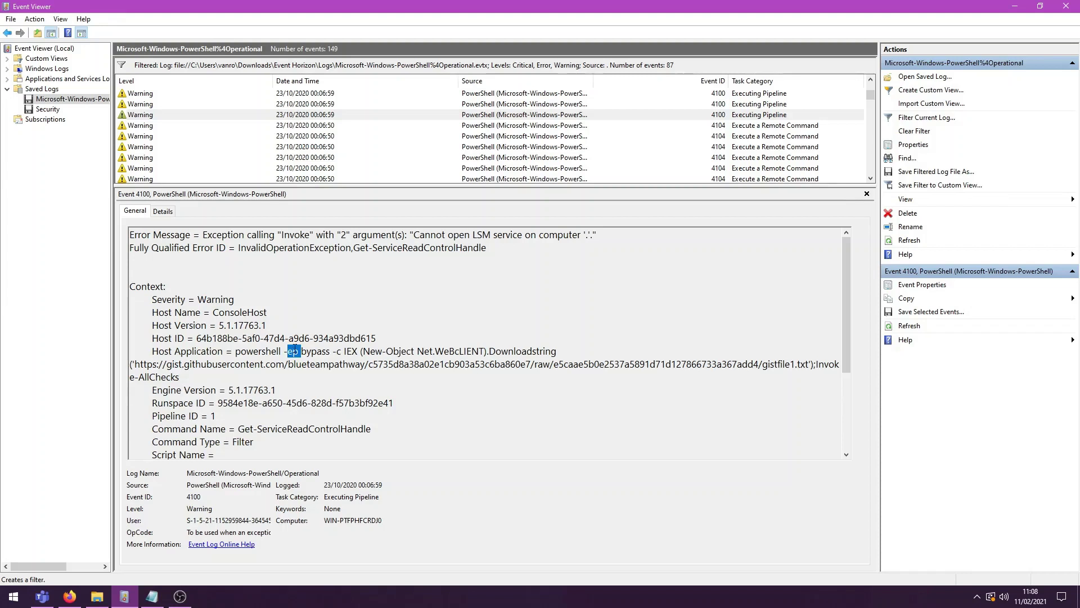
double_click(313, 351)
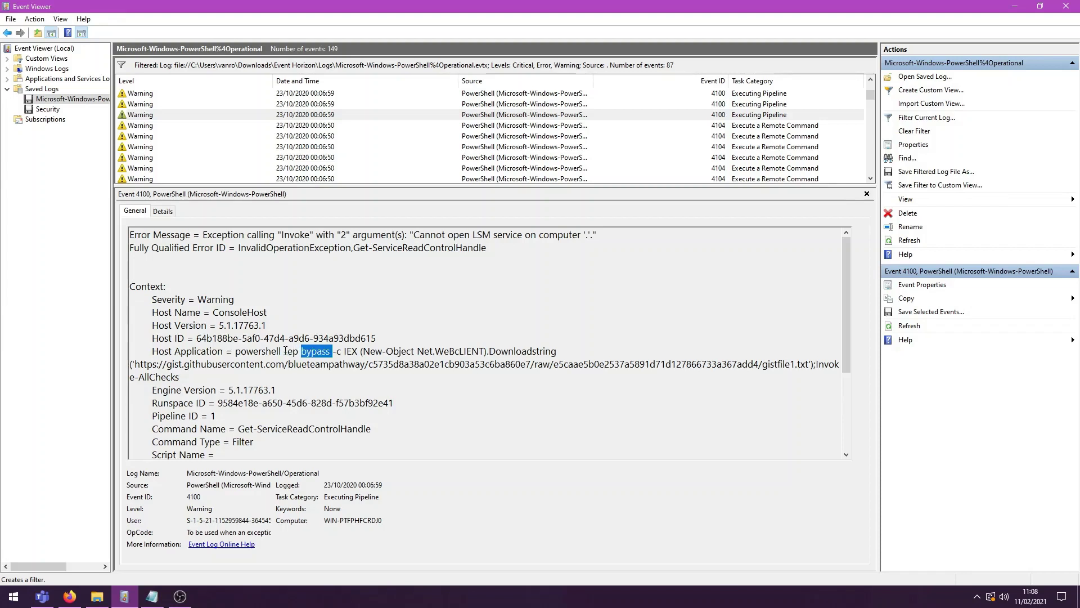
drag(284, 351, 324, 355)
double_click(311, 354)
double_click(315, 351)
double_click(340, 351)
double_click(265, 352)
double_click(351, 351)
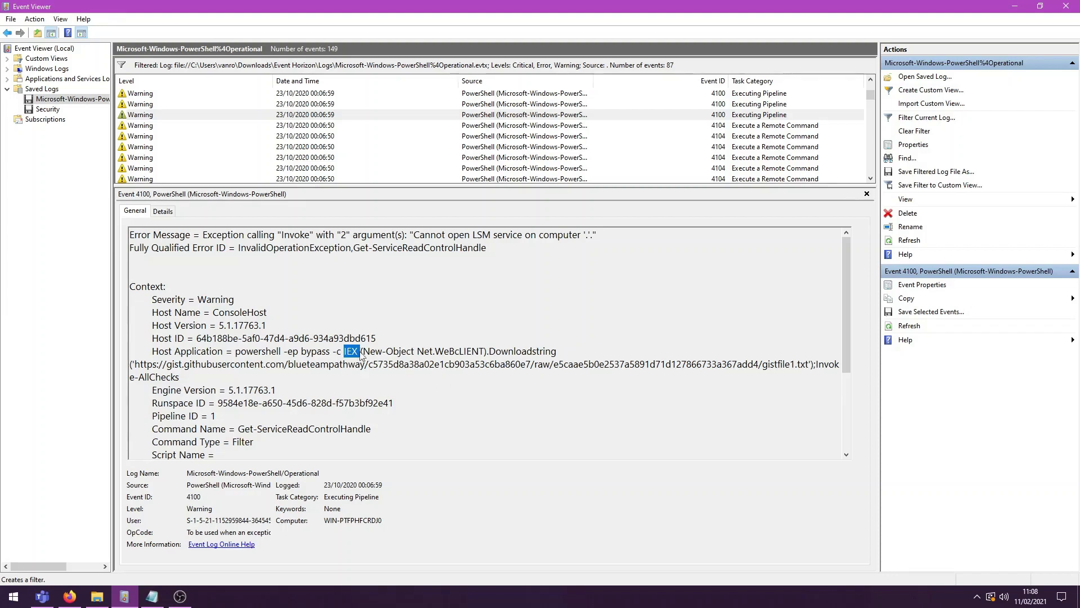
click(514, 352)
double_click(513, 352)
drag(130, 365, 262, 366)
double_click(204, 370)
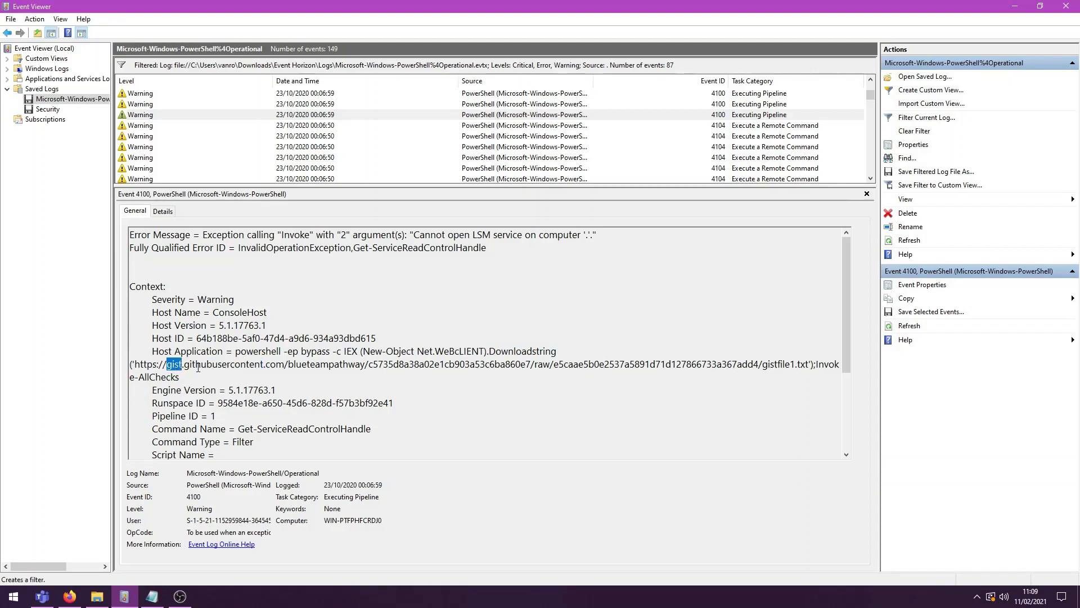
click(291, 363)
drag(817, 364, 763, 364)
click(803, 372)
drag(800, 364, 796, 364)
double_click(790, 365)
drag(796, 365, 184, 358)
double_click(201, 365)
double_click(493, 364)
double_click(583, 365)
click(708, 366)
drag(812, 364, 818, 365)
scroll(293, 416, down, 3)
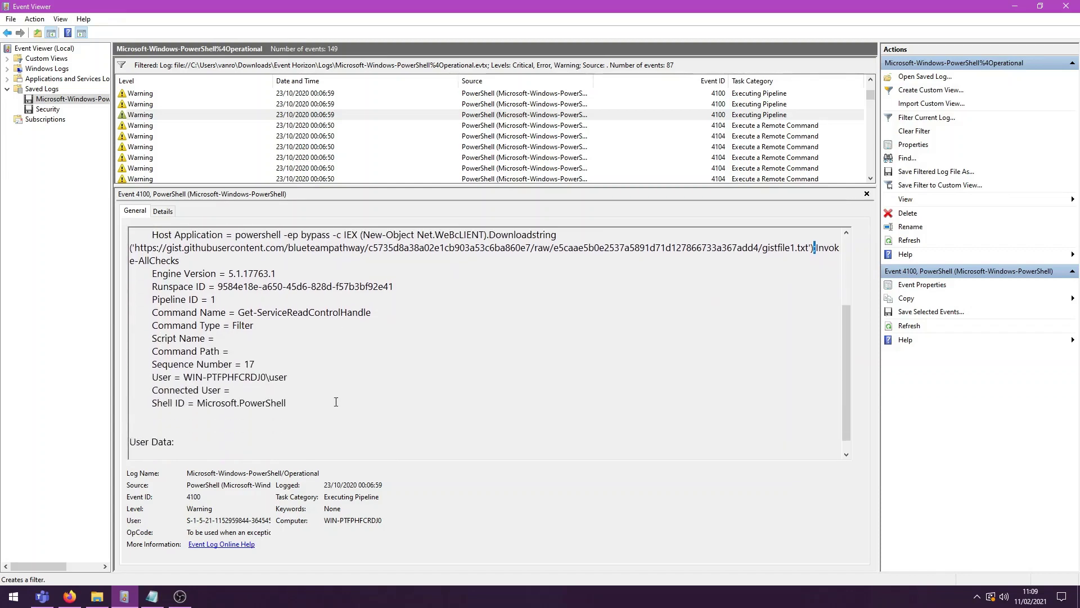
scroll(337, 397, up, 3)
drag(179, 378, 134, 344)
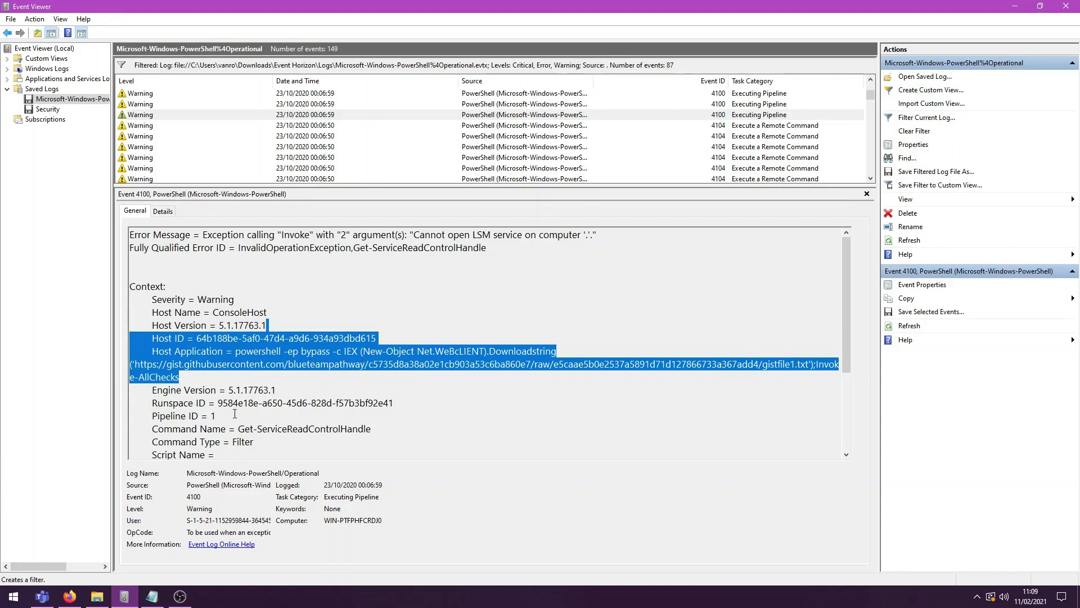
double_click(160, 378)
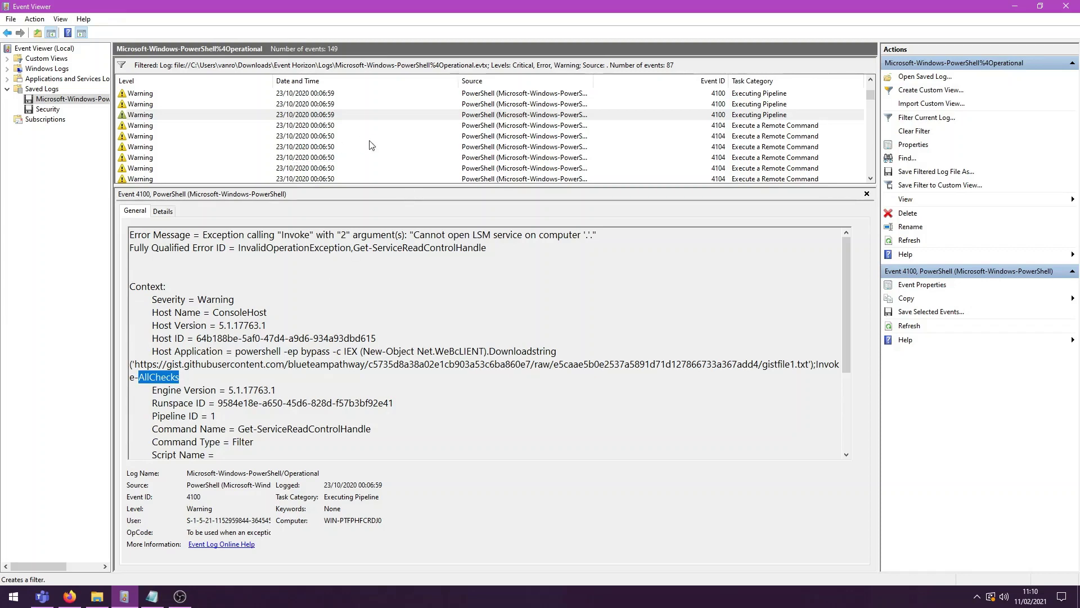
Step through the nearby 4100 pipeline errors up to the 26/10/2020 16:54:18 warning
click(351, 139)
click(329, 115)
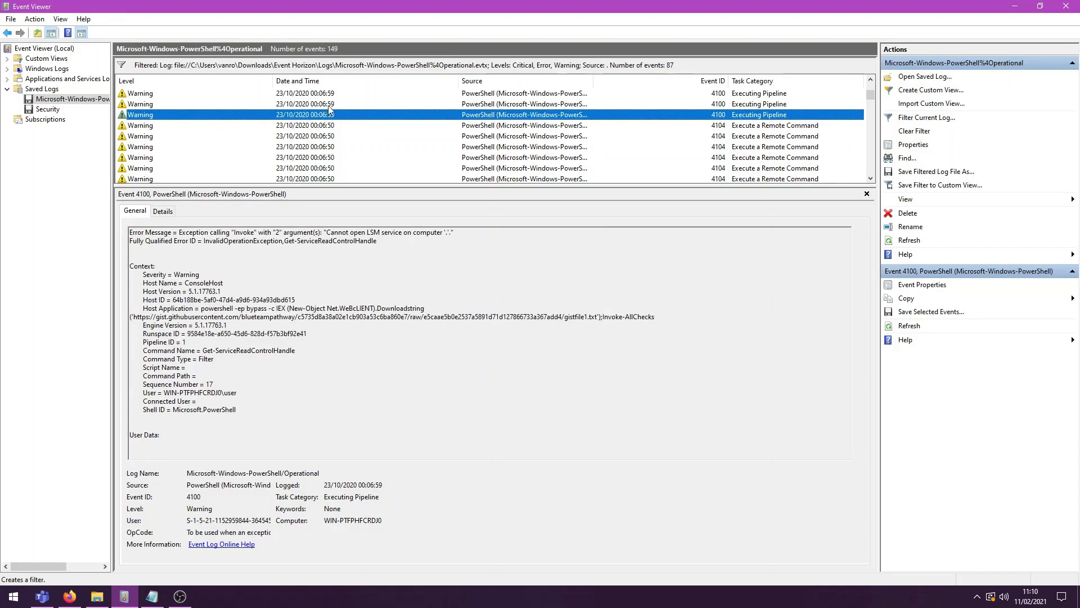
click(330, 106)
click(327, 115)
click(326, 106)
click(325, 94)
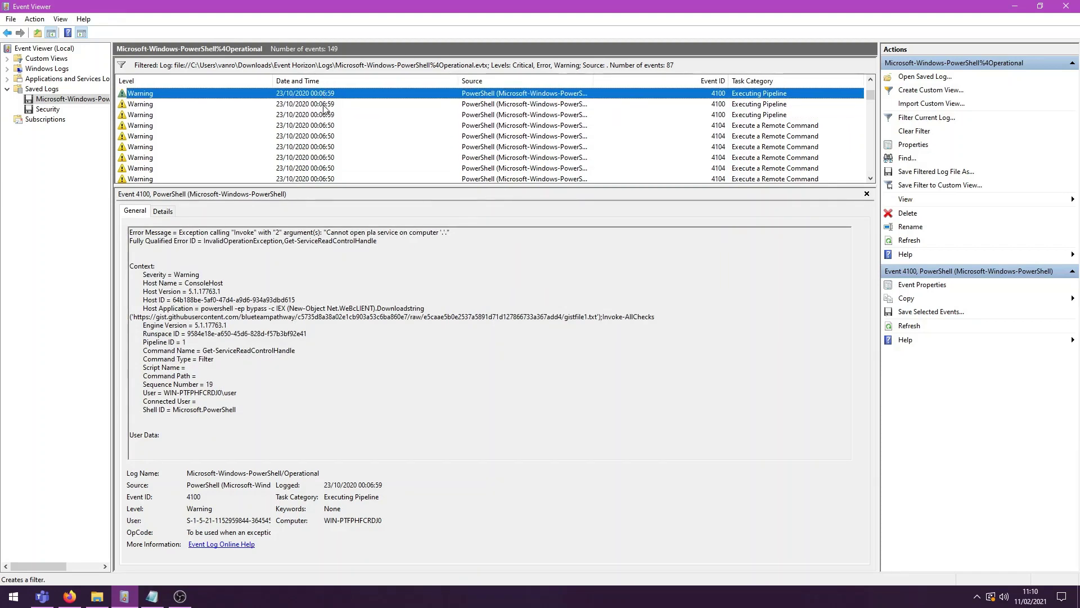
scroll(326, 113, up, 1)
click(326, 115)
click(325, 107)
scroll(326, 109, up, 1)
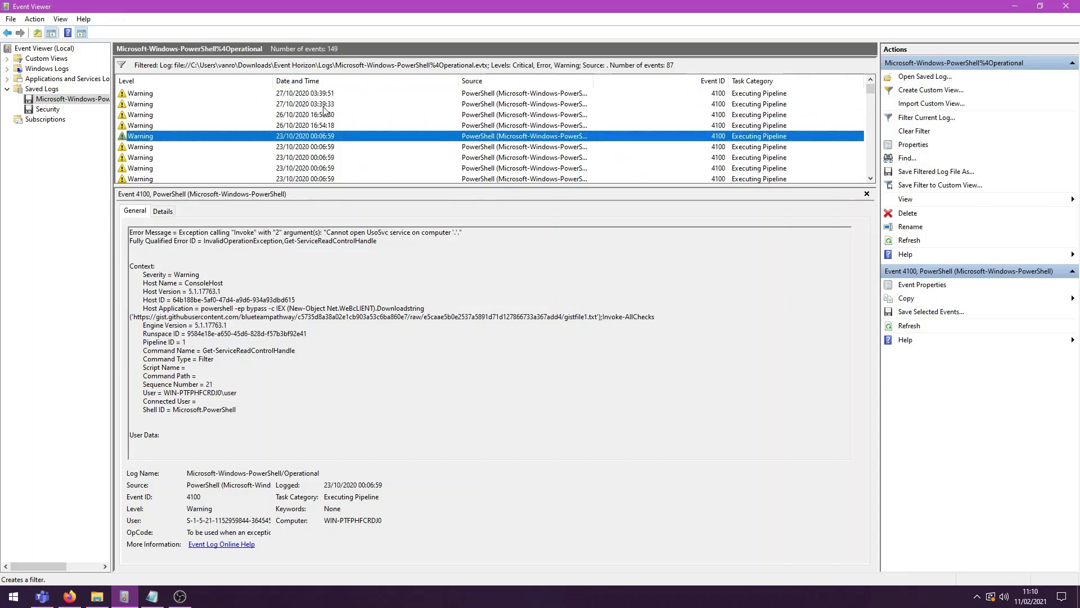
click(328, 127)
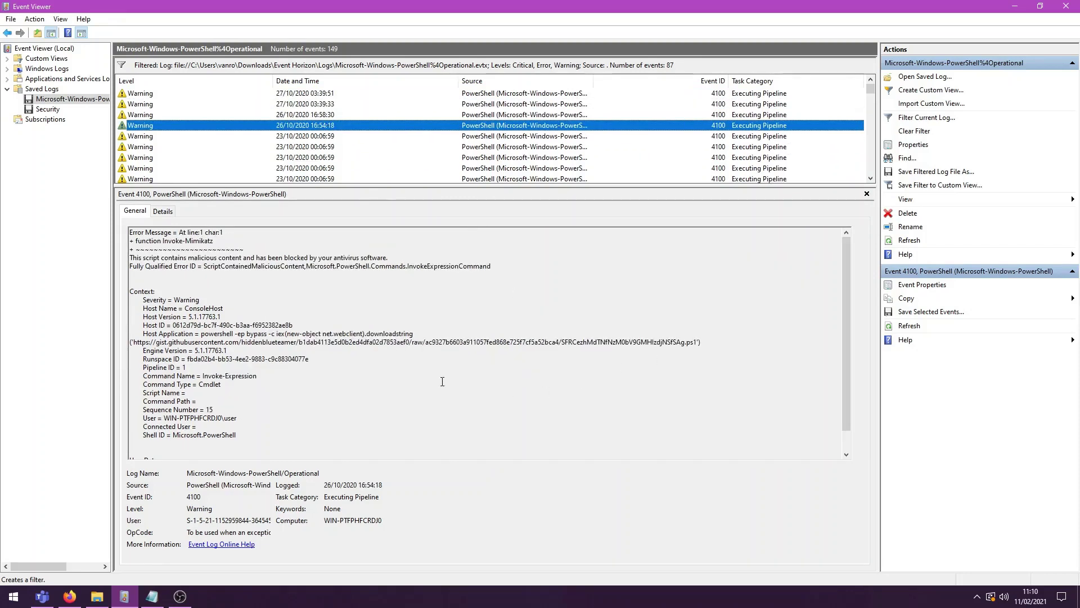
scroll(356, 347, up, 5)
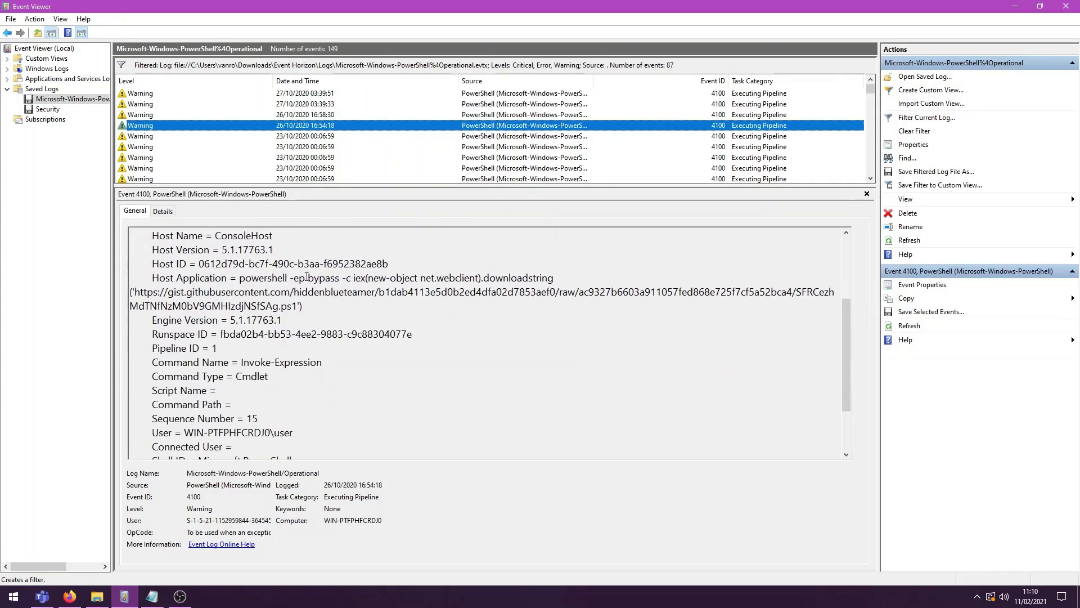
Select the encoded file name SFRCezhMdTNfNzM0bV9GMHIzdjNSfSAg in the gist download URL
drag(353, 277, 365, 278)
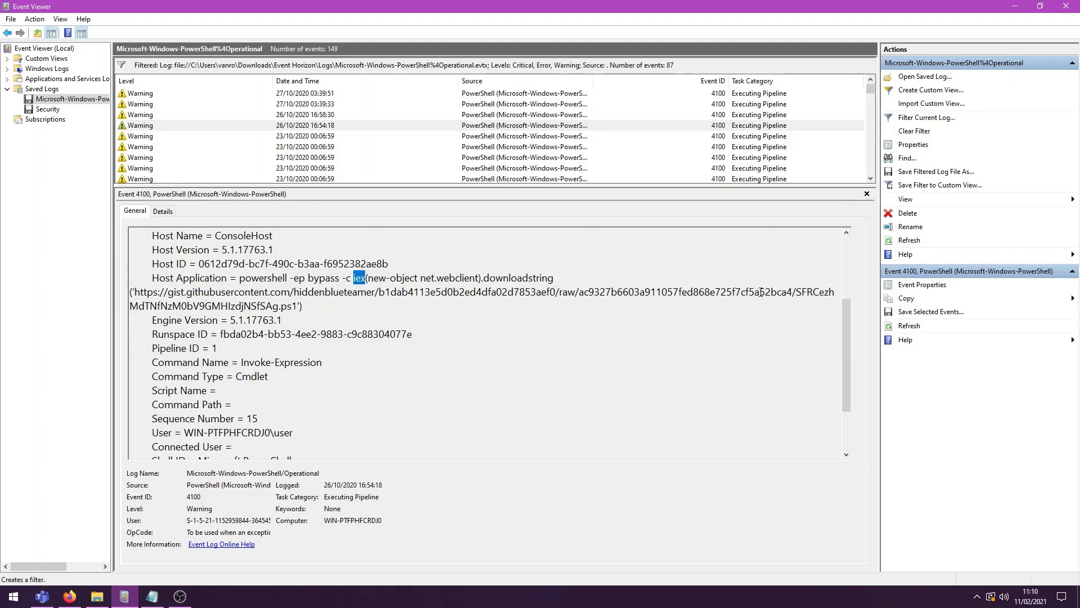
double_click(241, 306)
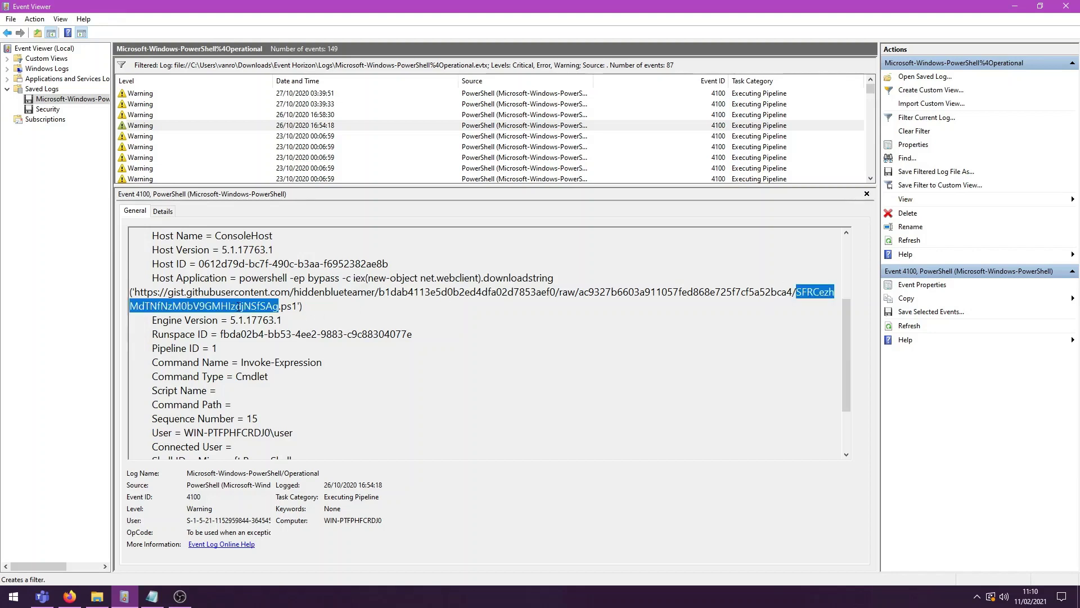
click(288, 304)
double_click(287, 300)
click(287, 301)
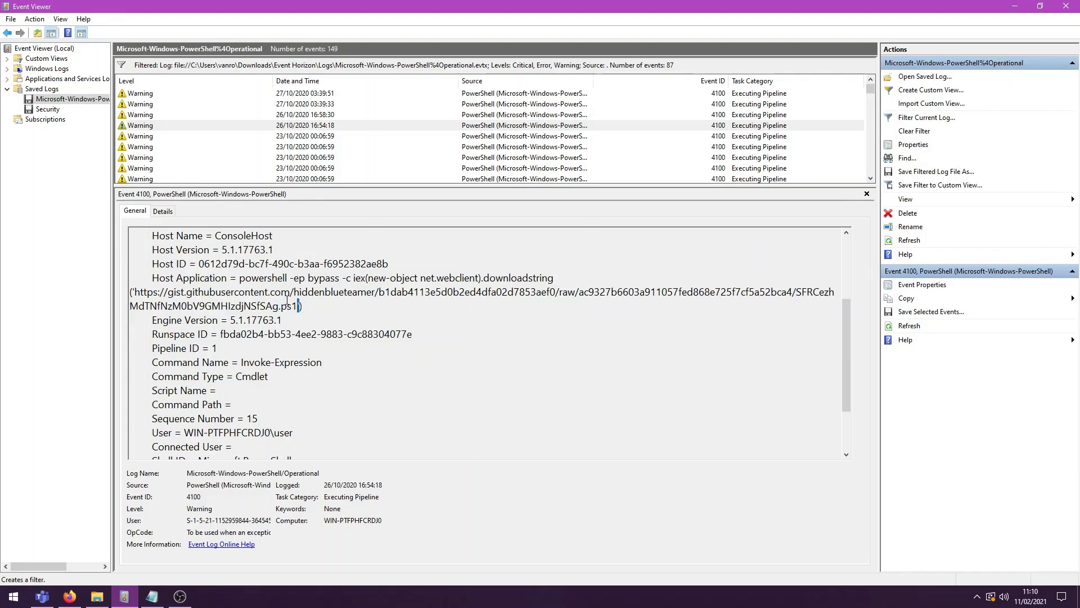
double_click(288, 300)
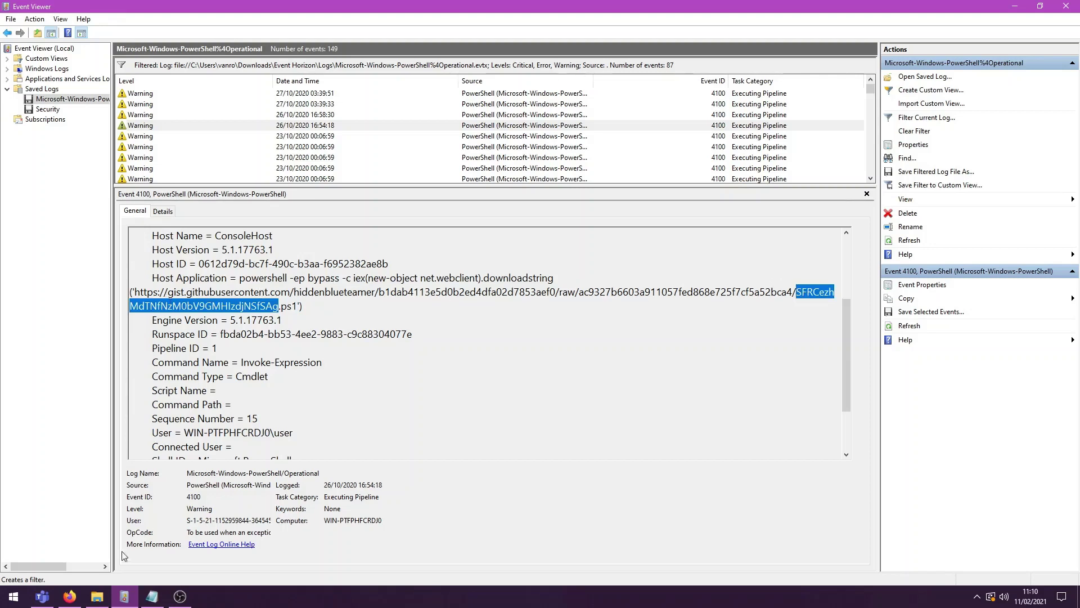
Decode the script name from Base64 in CyberChef, revealing HTB{8Lu3_734m_F0r3v3R}
click(69, 596)
click(428, 5)
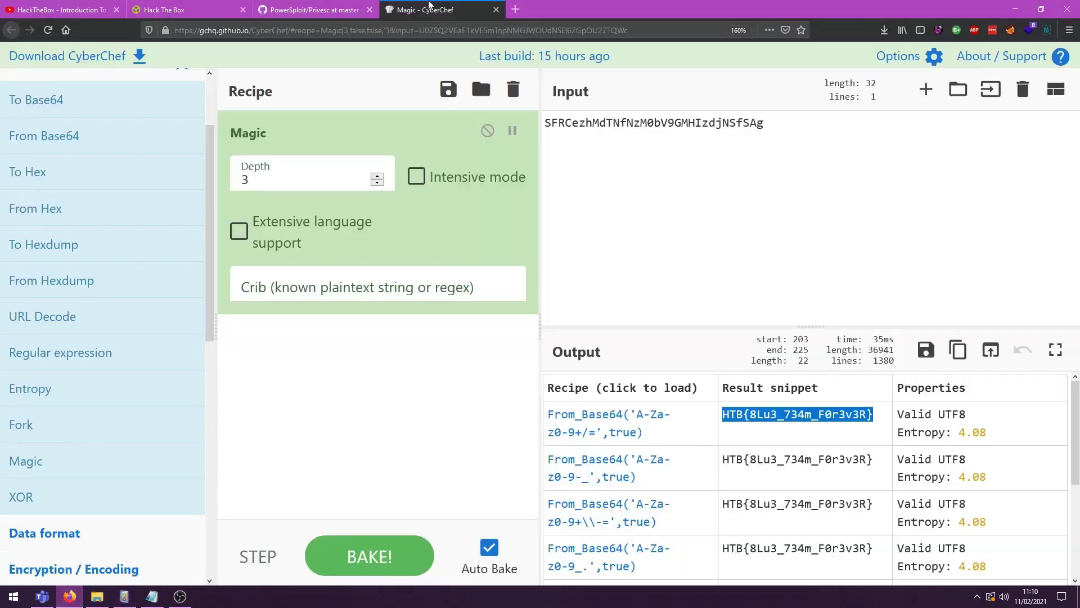
double_click(608, 123)
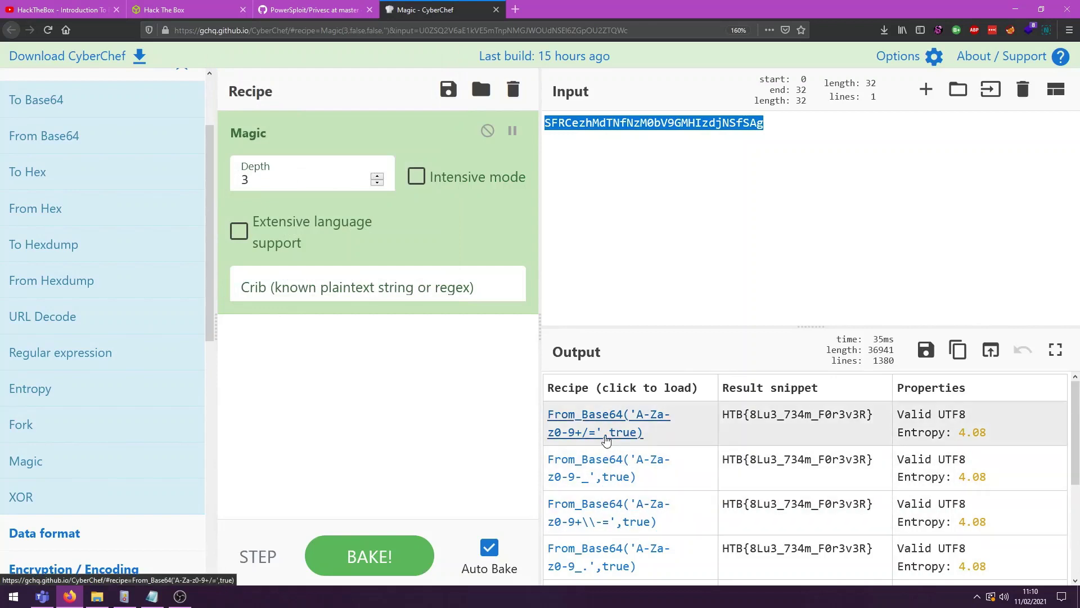
click(606, 432)
double_click(626, 383)
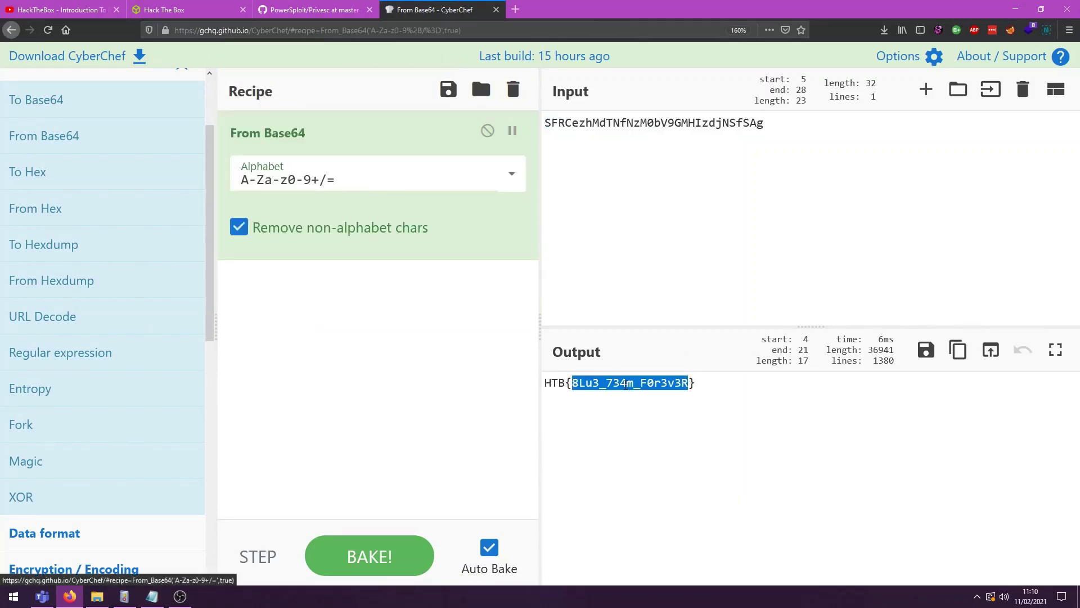
click(133, 601)
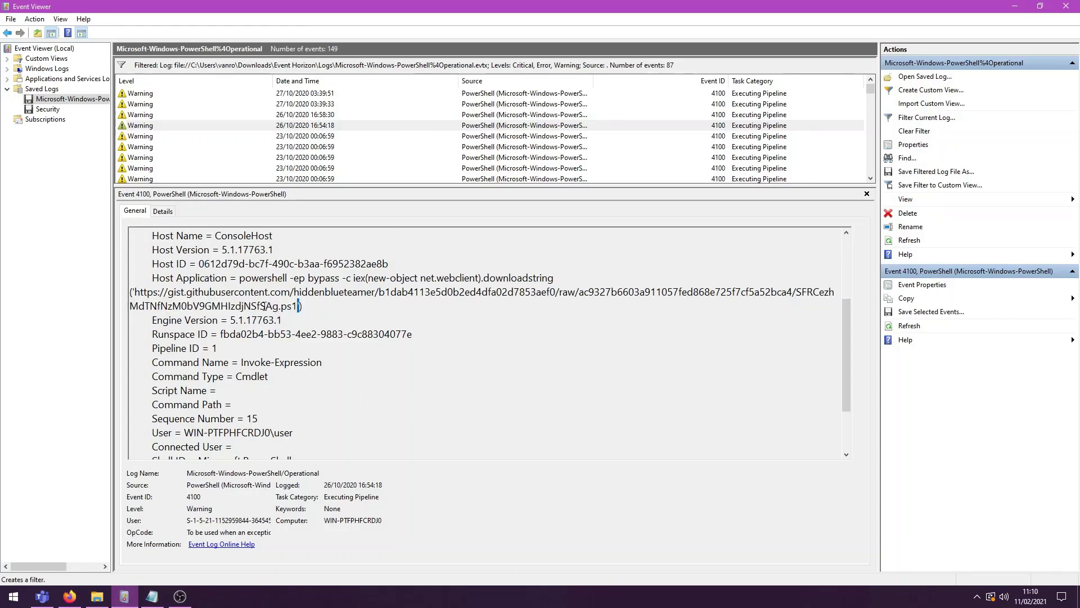
View the 16:58:30, 03:39:33 and 03:39:51 PowerShell warnings
click(295, 307)
click(264, 115)
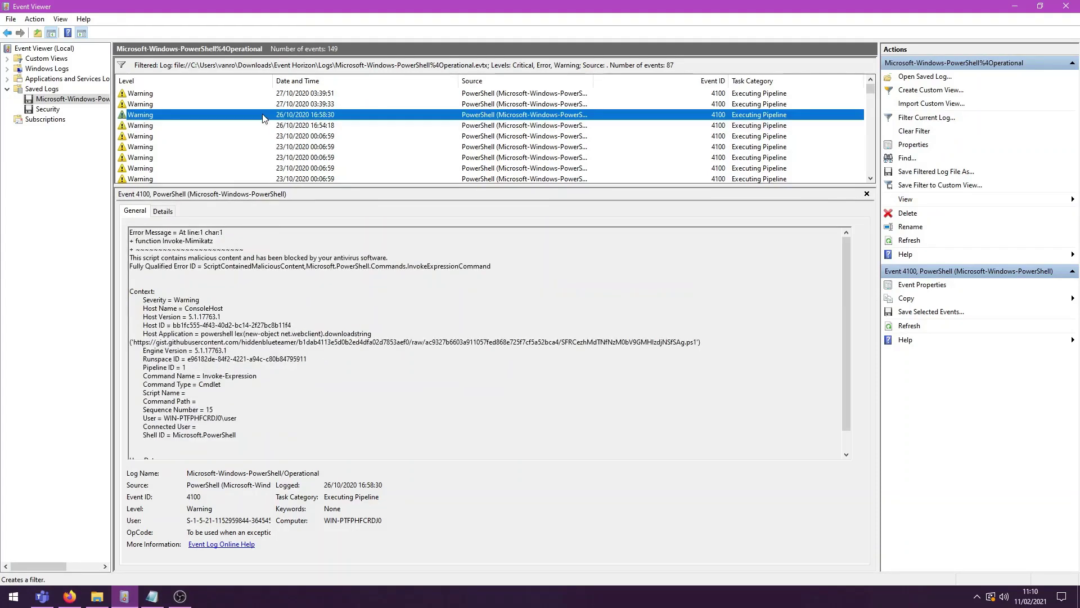
click(244, 106)
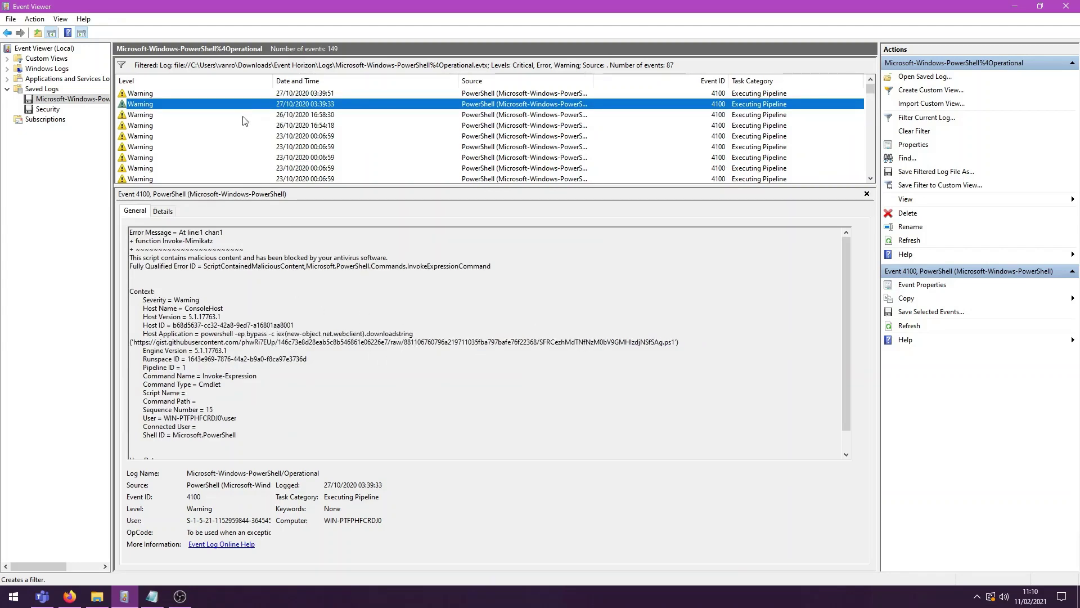
click(245, 95)
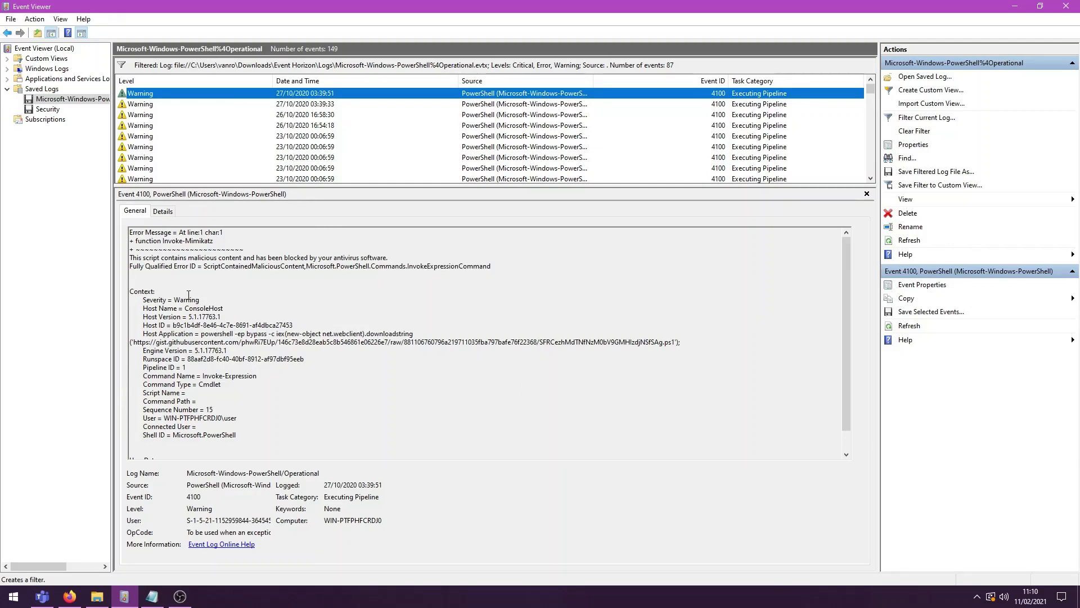
Highlight Invoke-Mimikatz and the ScriptContainedMaliciousContent error ID in the warning
double_click(177, 240)
double_click(203, 240)
double_click(210, 267)
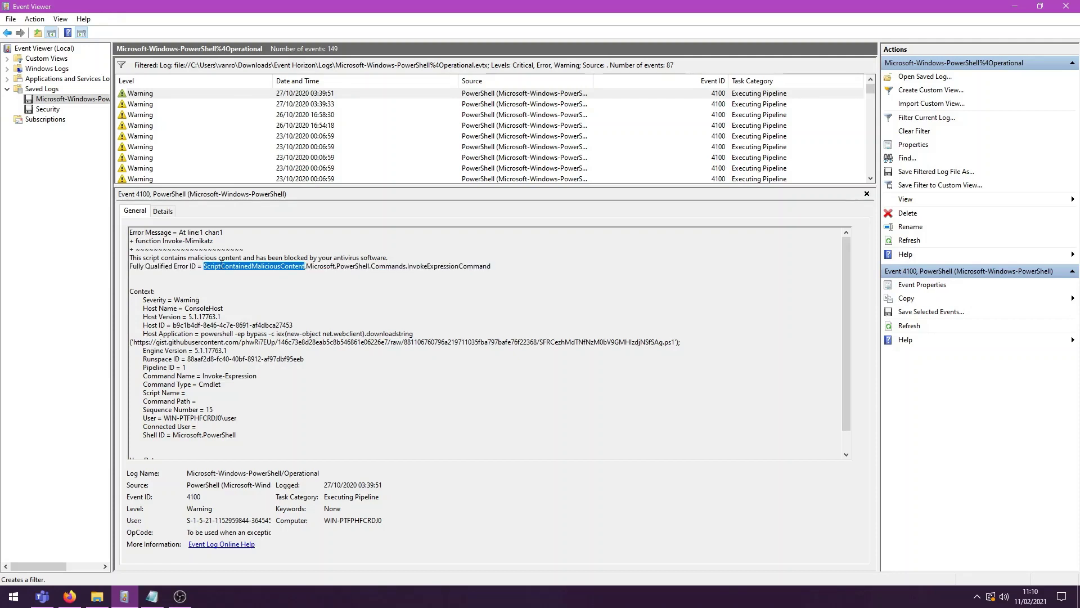
triple_click(218, 270)
click(218, 270)
double_click(218, 270)
Open the saved Security log's 4624 Logon event and highlight 'account successfully logged' in its description
click(47, 109)
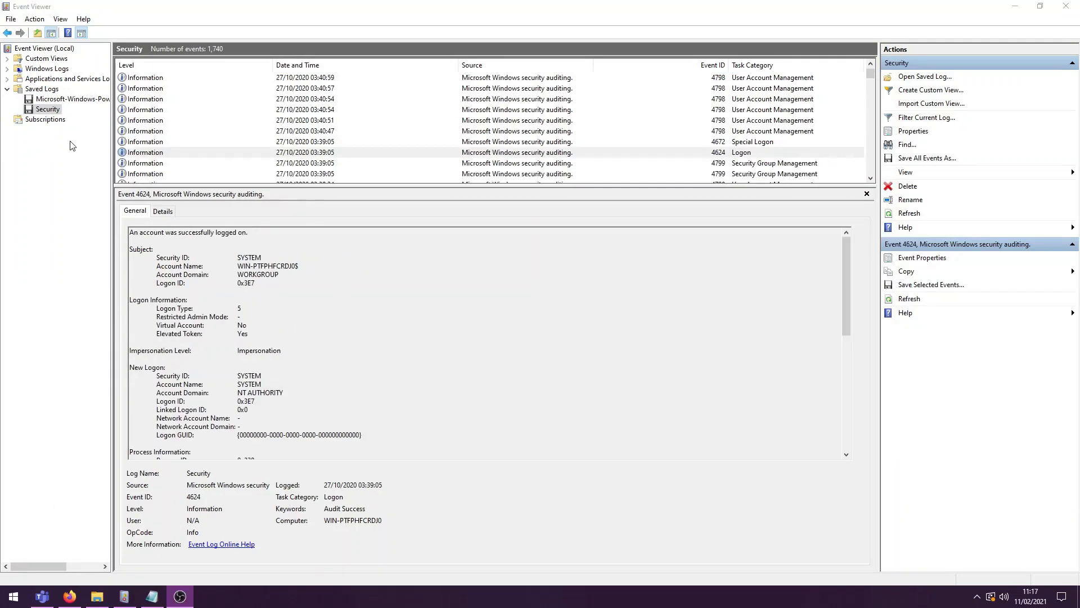
click(174, 153)
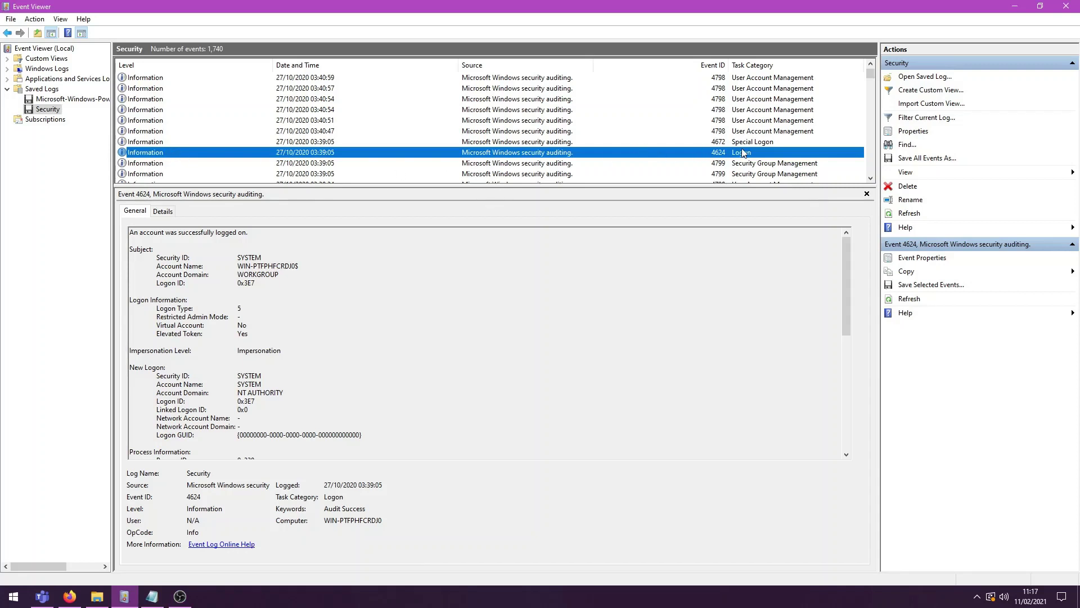
double_click(153, 232)
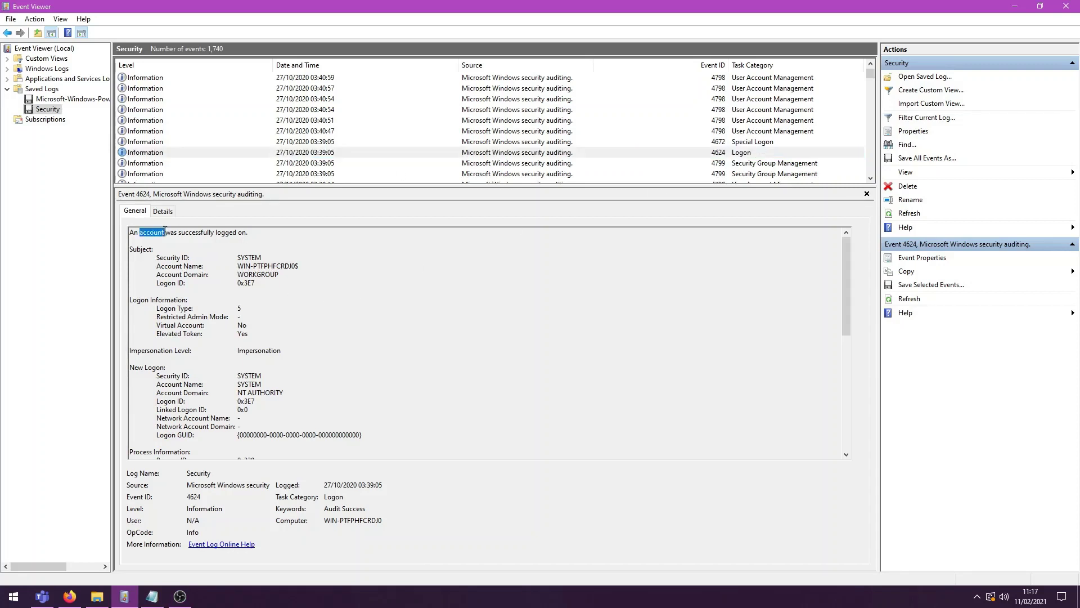
double_click(197, 233)
double_click(225, 232)
Highlight the machine account name, the Impersonation level, and SYSTEM as security ID and new logon account
drag(253, 266, 296, 267)
double_click(259, 350)
double_click(249, 375)
double_click(250, 384)
In Firefox, open a new tab and search the PinkDraconian video index for 'imper'
click(69, 596)
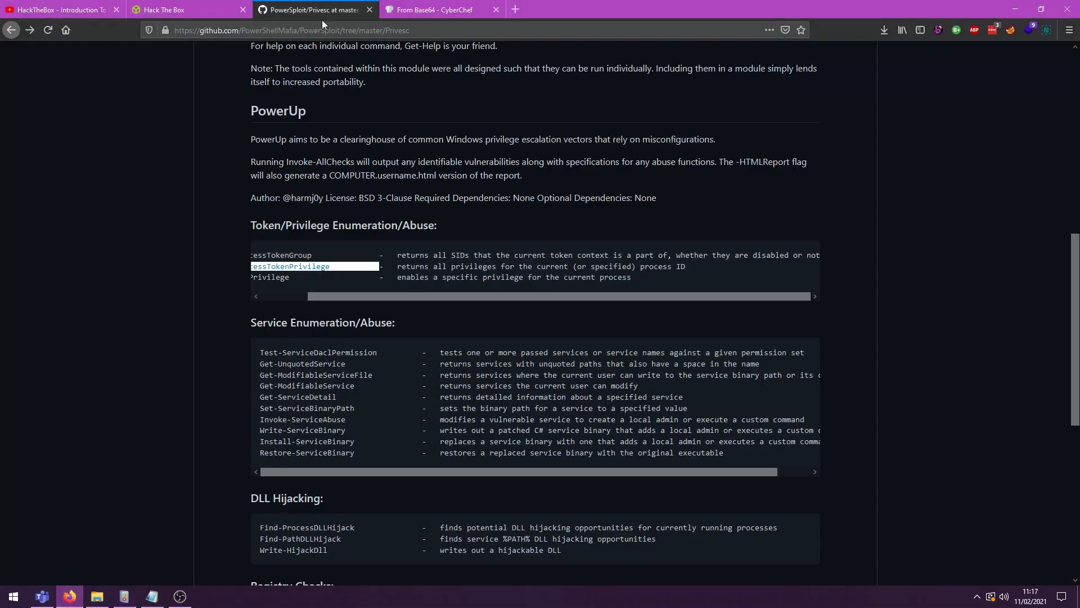
click(514, 10)
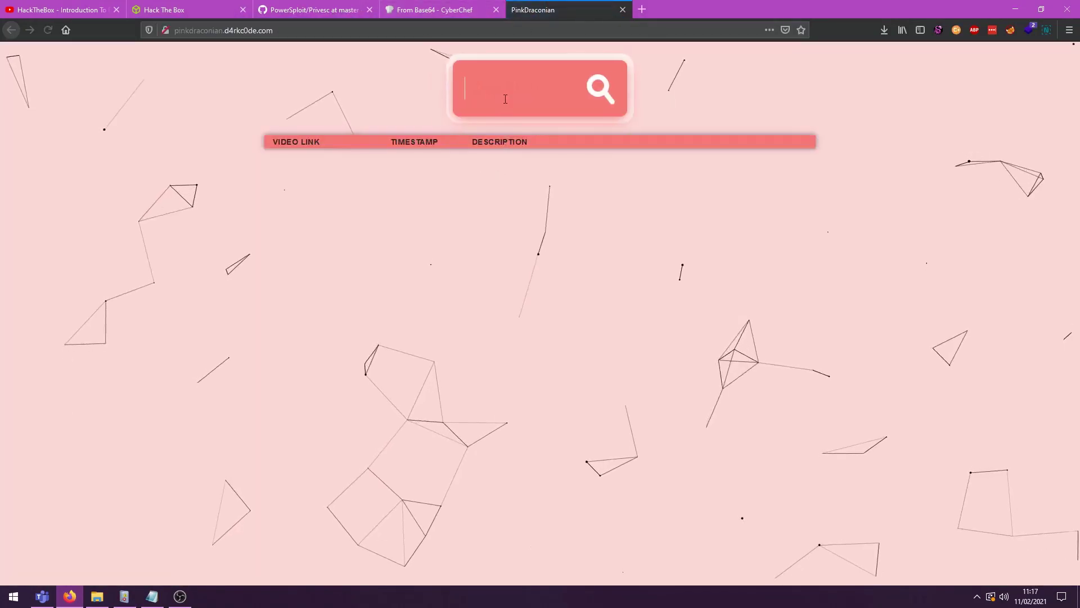
click(505, 99)
text(impo)
key(BackSpace)
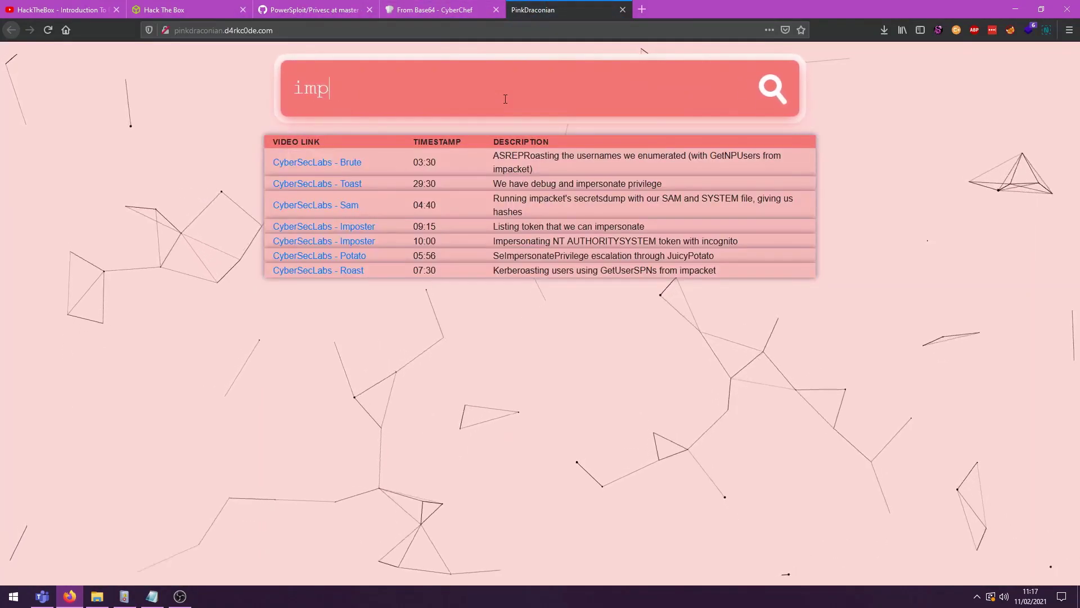
text(er)
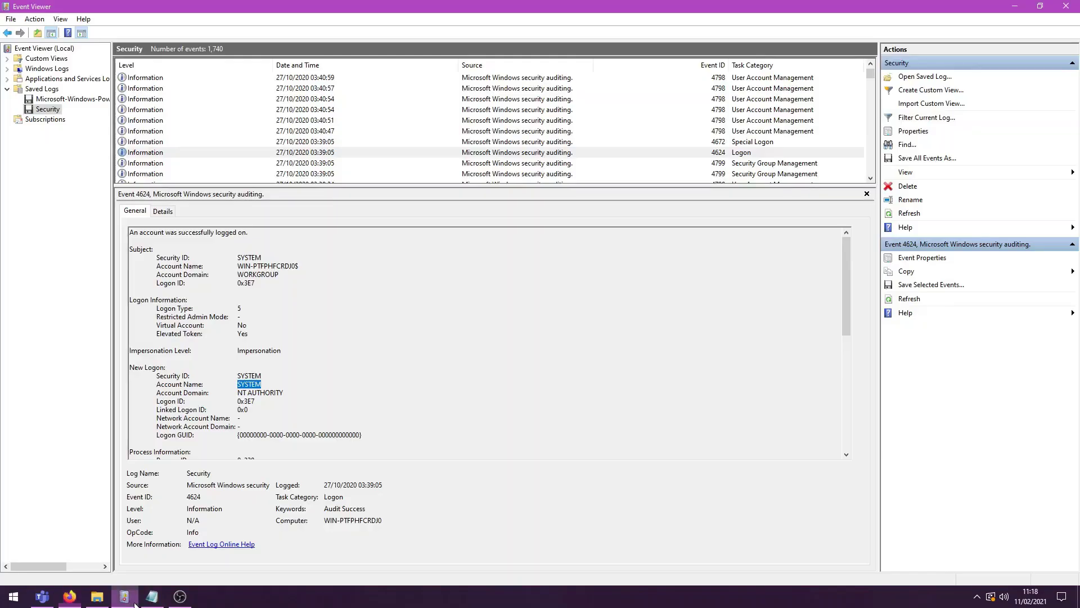
key(alt+Tab)
double_click(271, 394)
triple_click(271, 393)
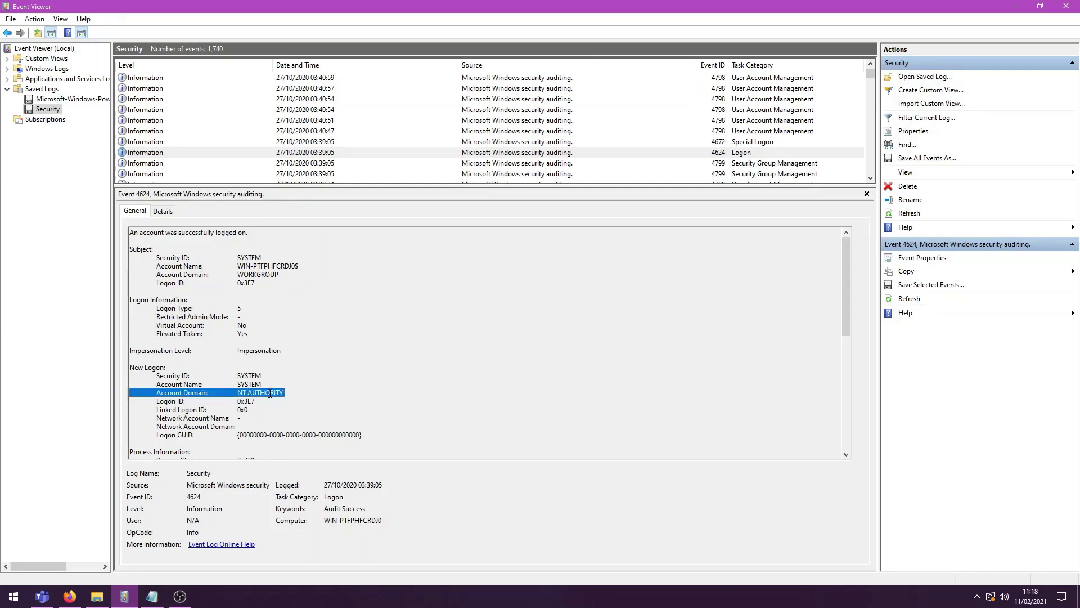
click(290, 395)
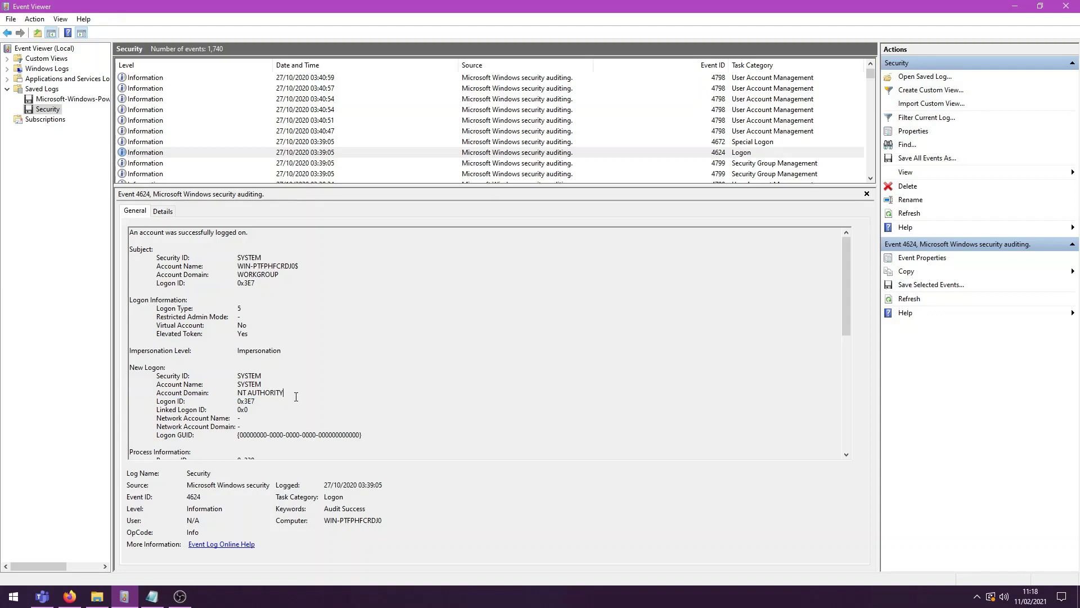
Select the 4672 Special Logon event and highlight its privilege list, including SeImpersonatePrivilege, then clear the selection
click(416, 144)
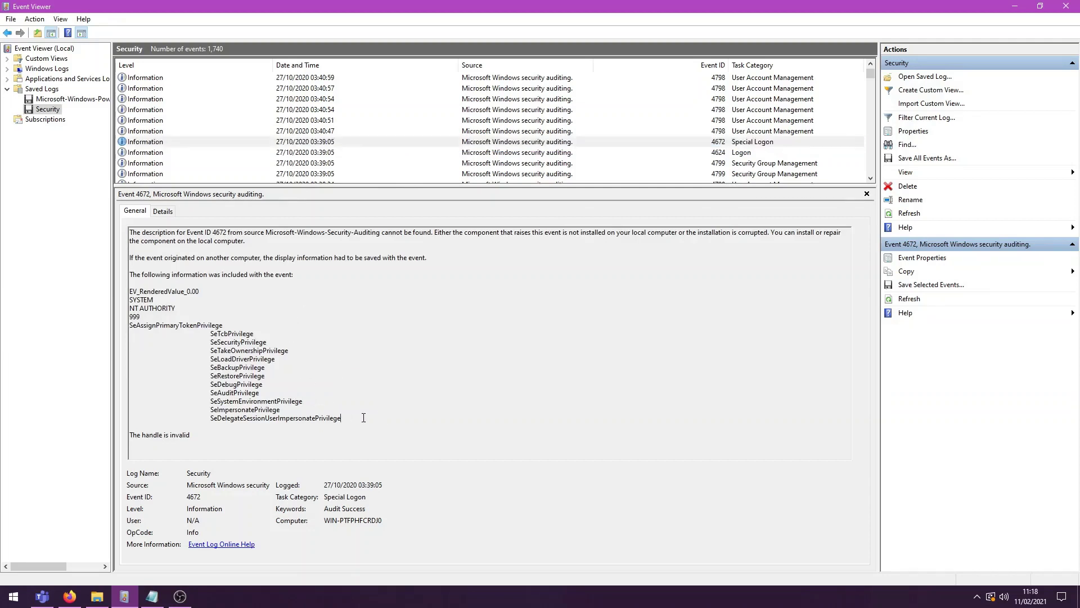
drag(358, 416, 206, 326)
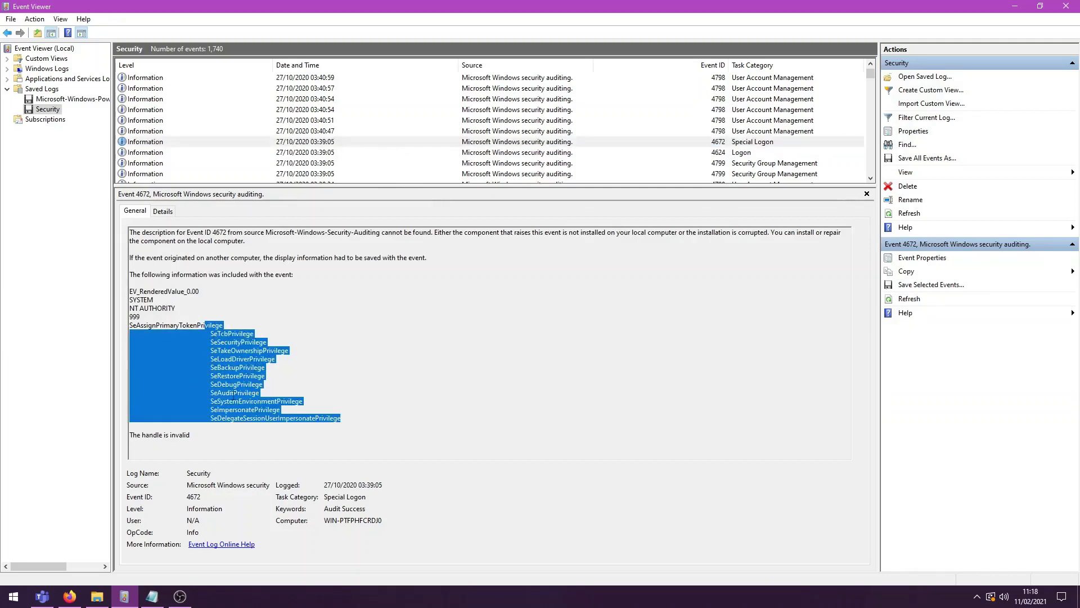
drag(342, 419, 224, 329)
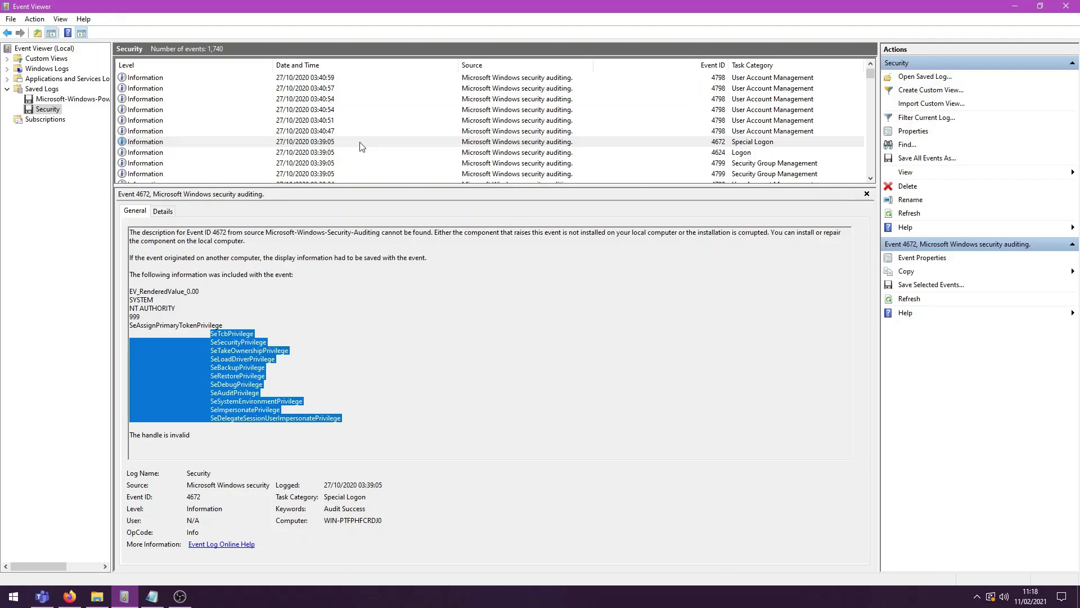
click(289, 384)
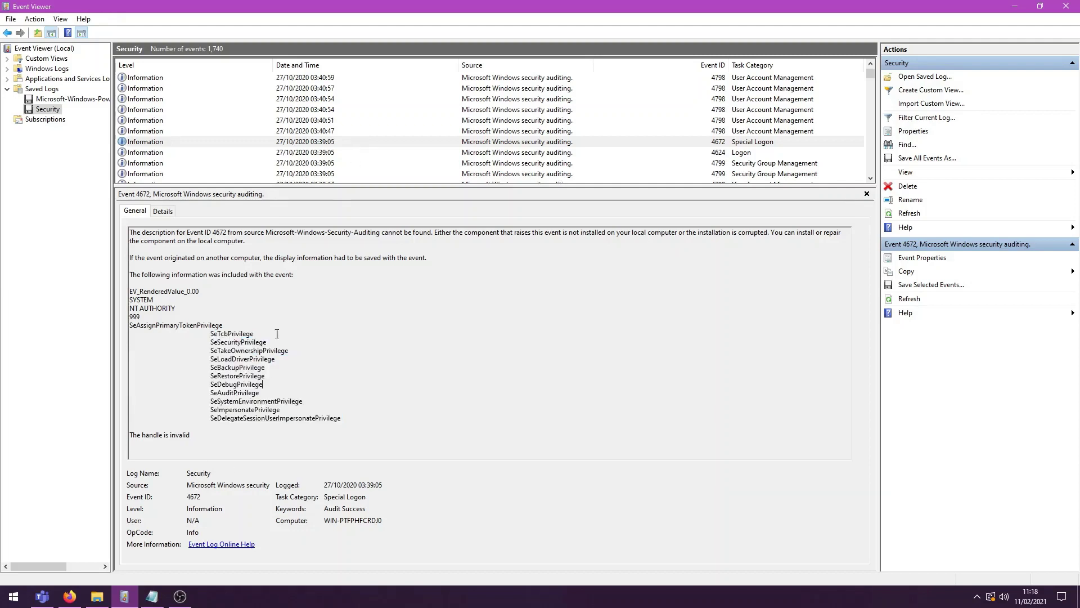